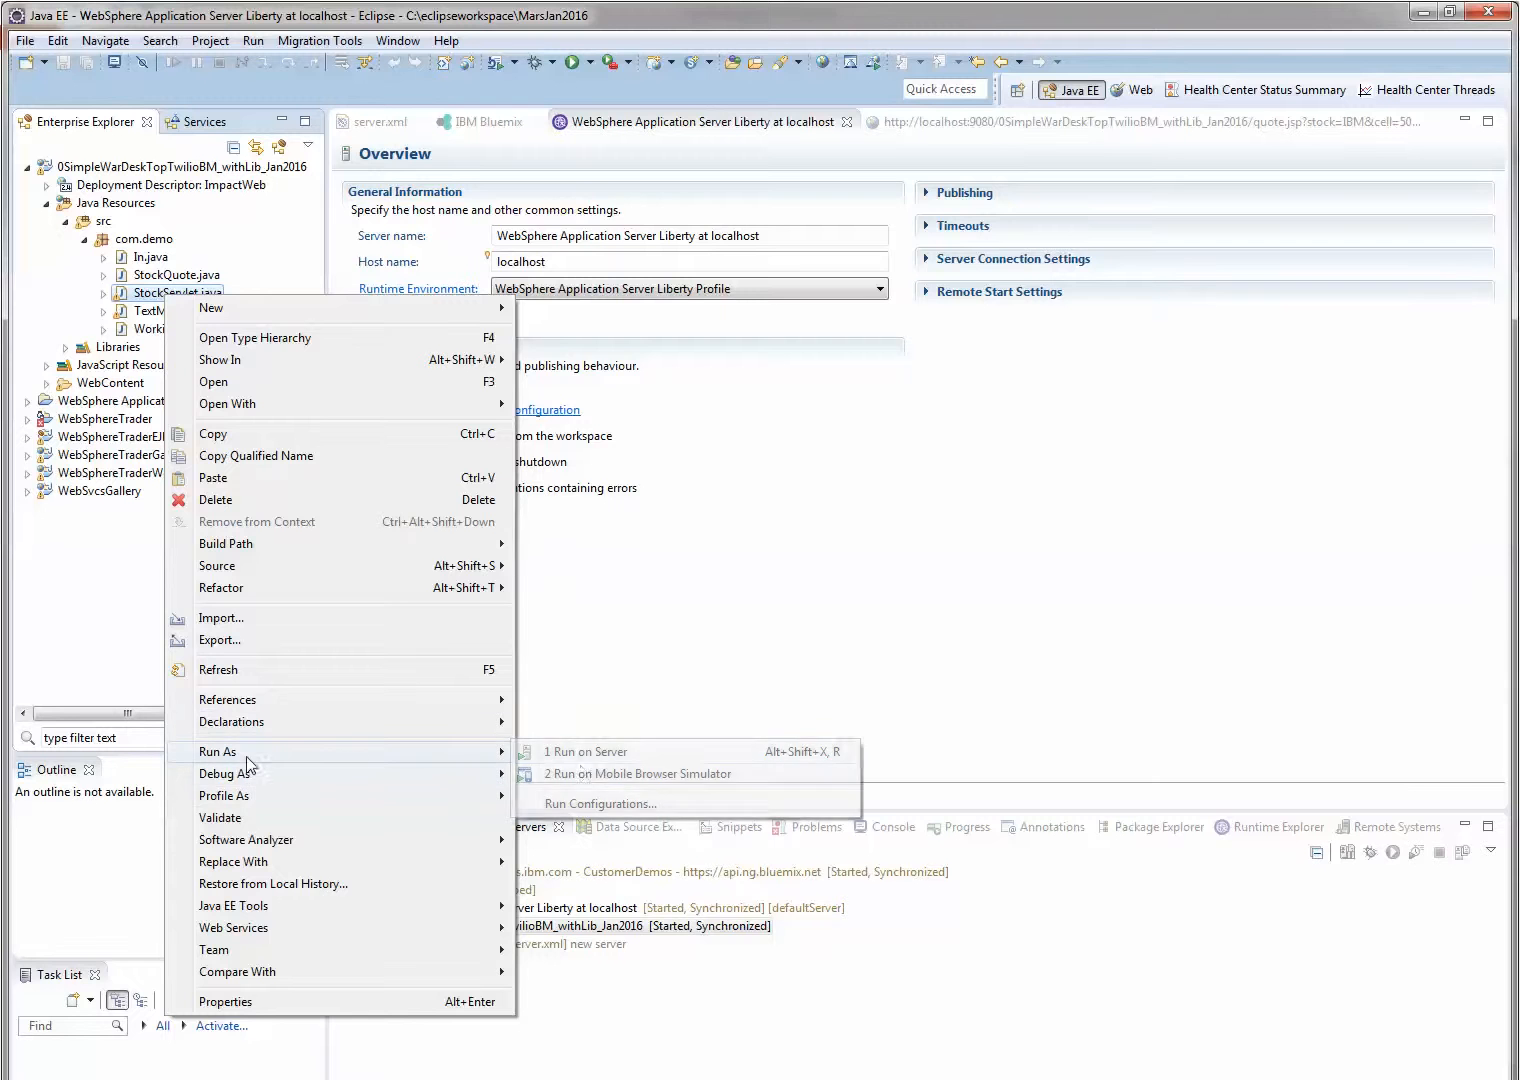
Run StockServlet.java on the existing WebSphere Application Server Liberty at localhost server
{"action": "left_click", "coordinate": [577, 752]}
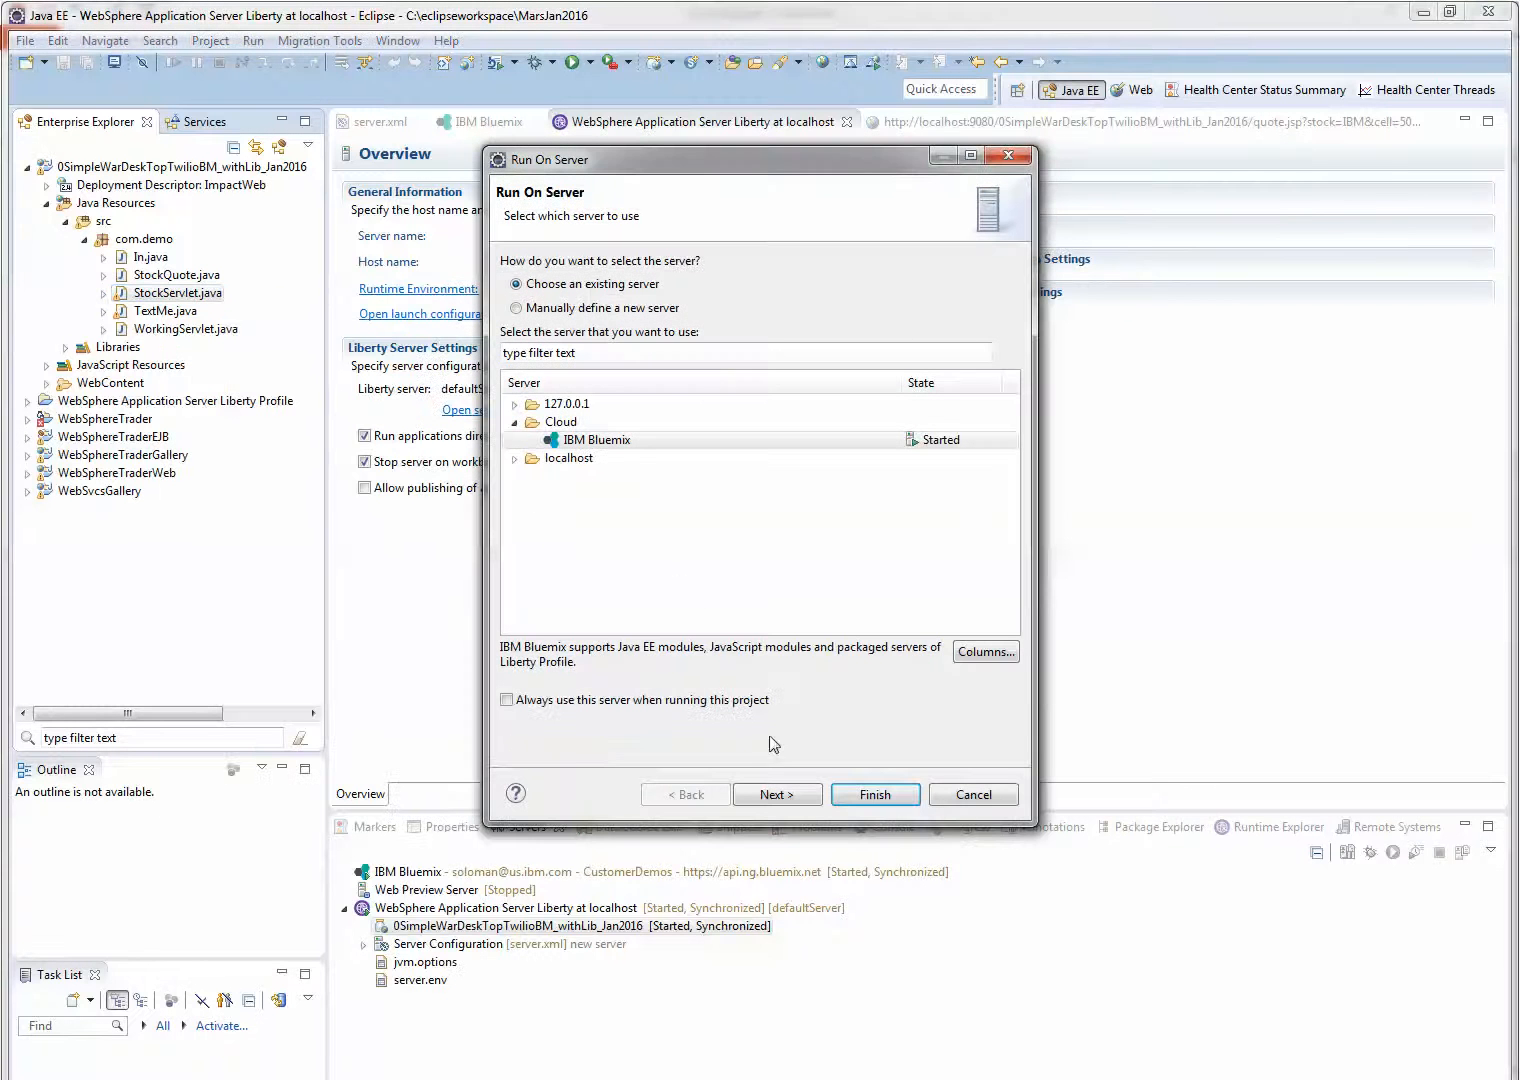
{"action": "double_click", "coordinate": [566, 457]}
{"action": "left_click", "coordinate": [600, 476]}
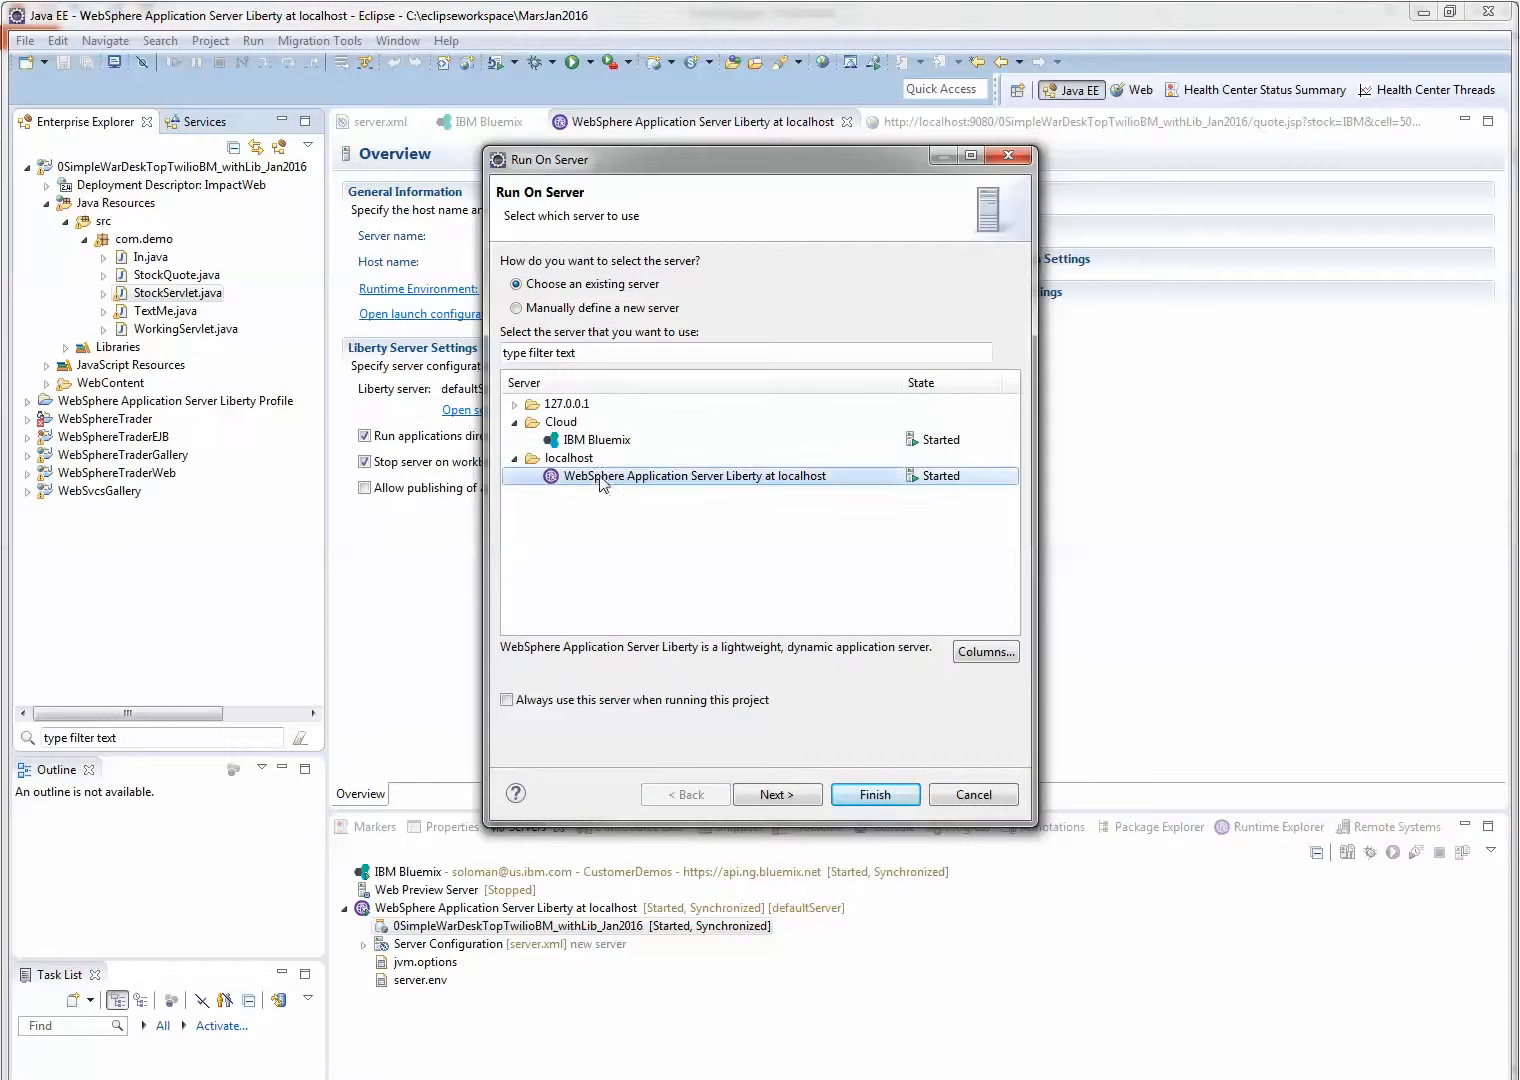
{"action": "left_click", "coordinate": [838, 794]}
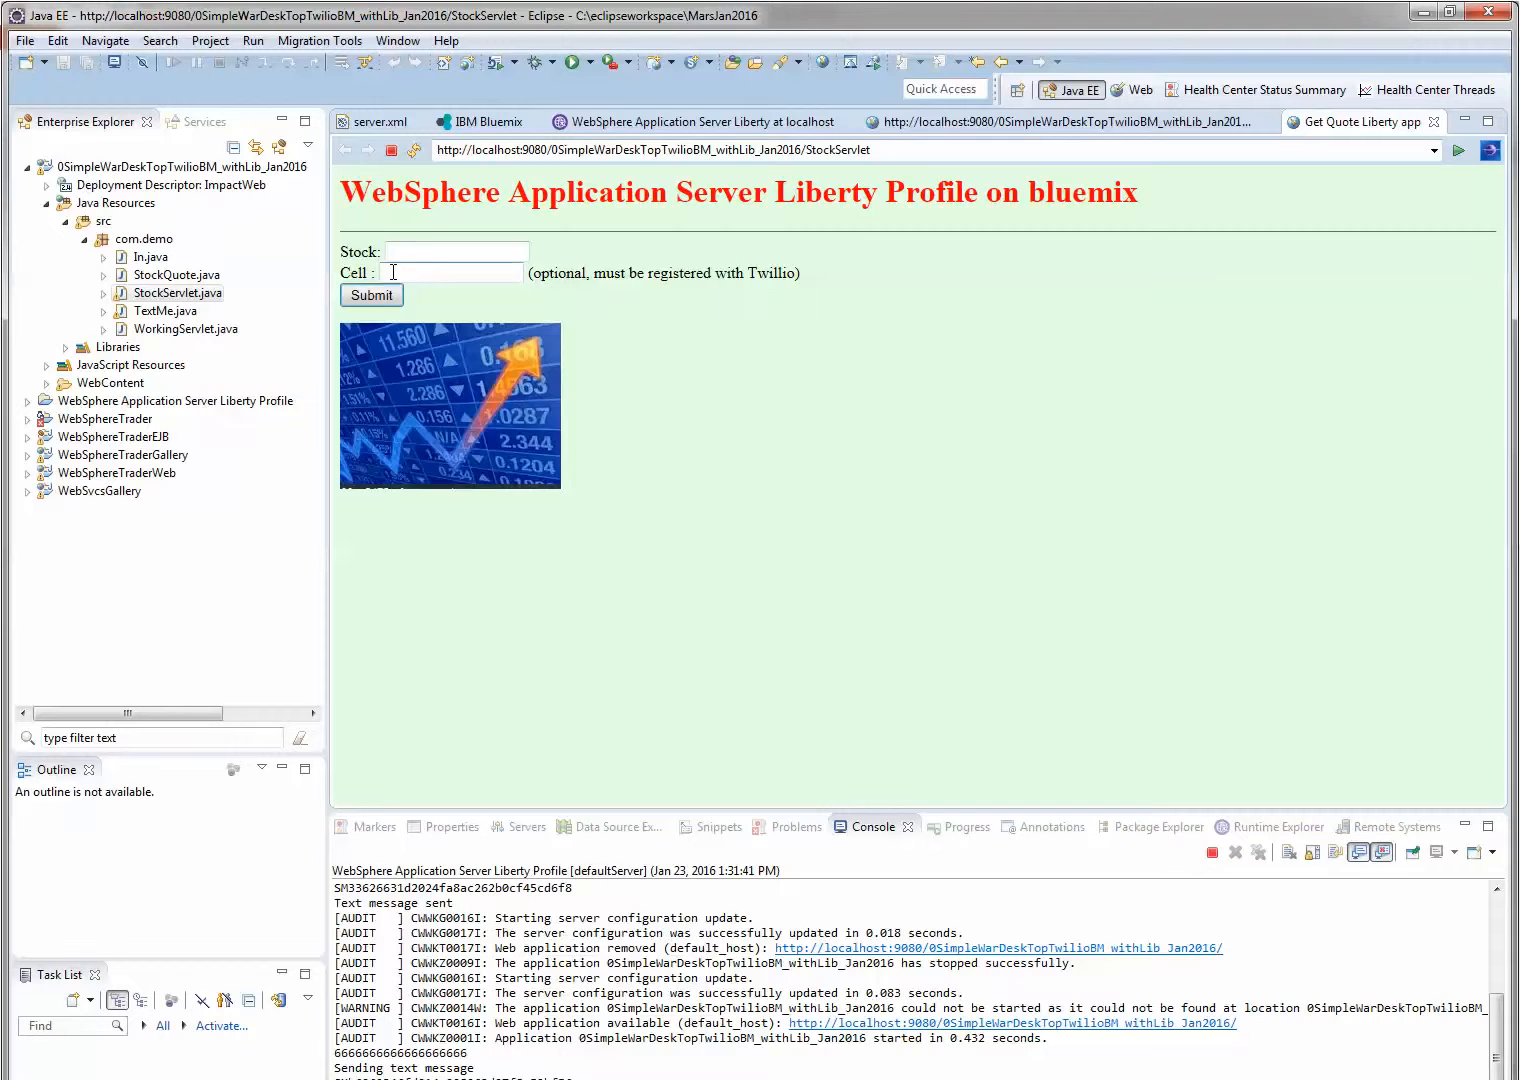
Request a quote for stock IBM in the locally running app, supplying the cell phone number for the text message
{"action": "left_click", "coordinate": [425, 254]}
{"action": "type", "text": "IBM"}
{"action": "key", "text": "Tab"}
{"action": "left_click", "coordinate": [373, 296]}
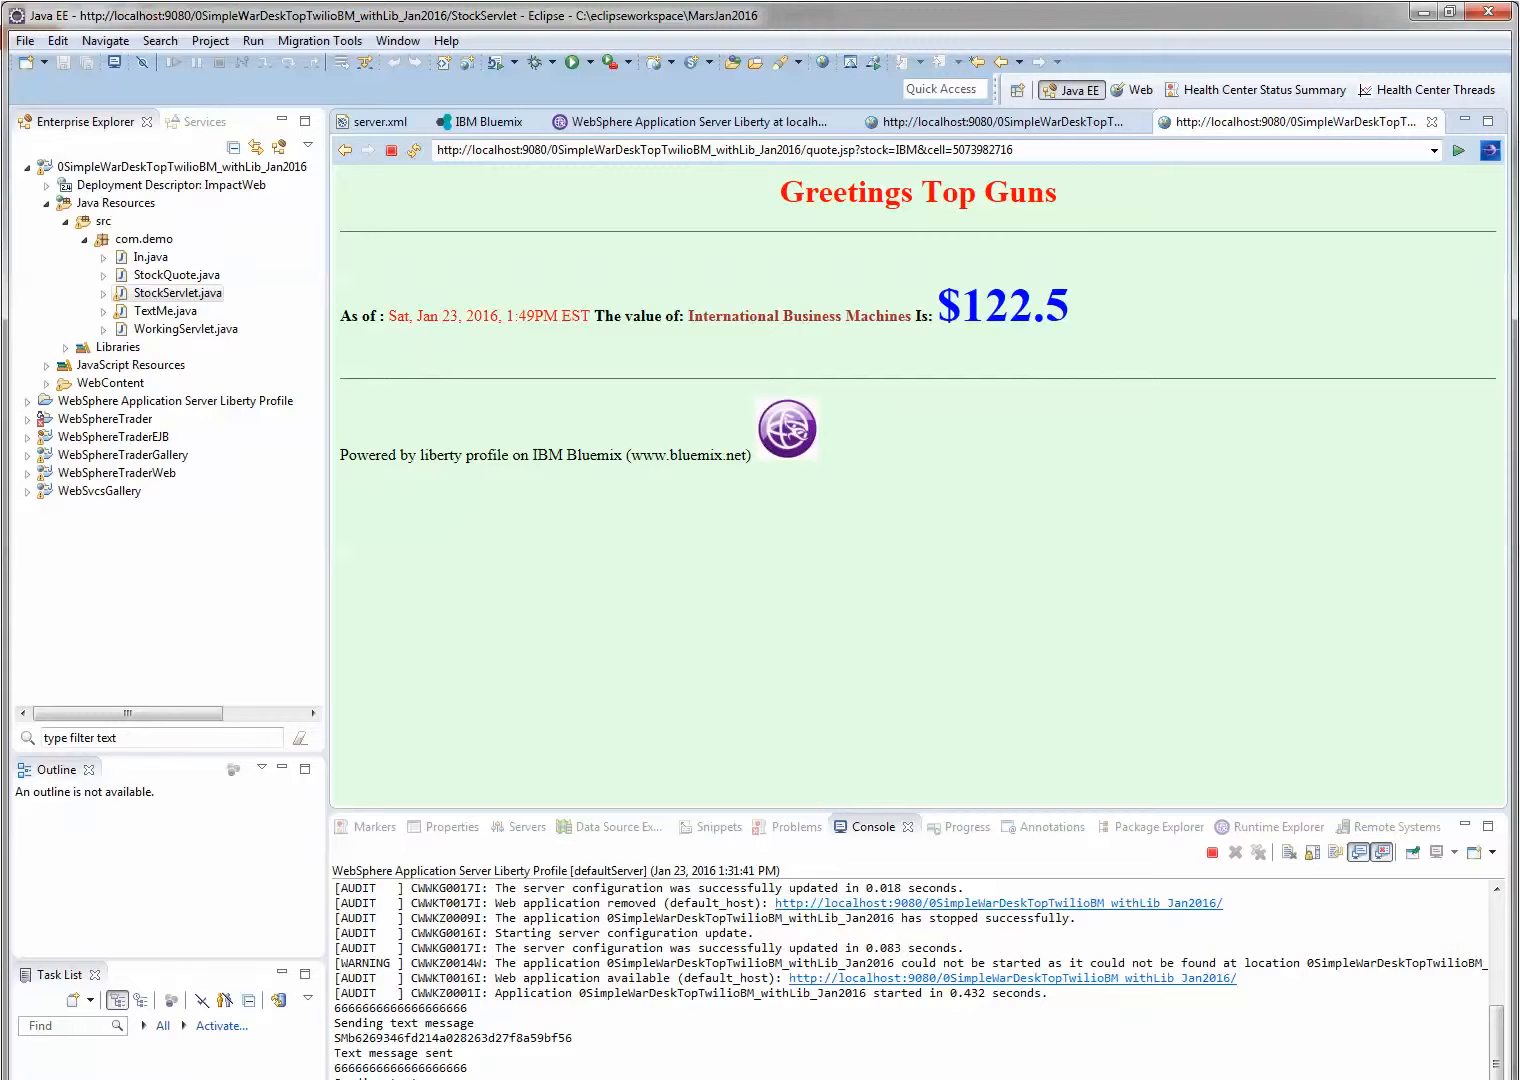
Open the IBM Bluemix server's overview and add the 0SimpleWarDeskTopTwilioBM_withLib_Jan2016 project to that server
{"action": "left_click", "coordinate": [527, 826]}
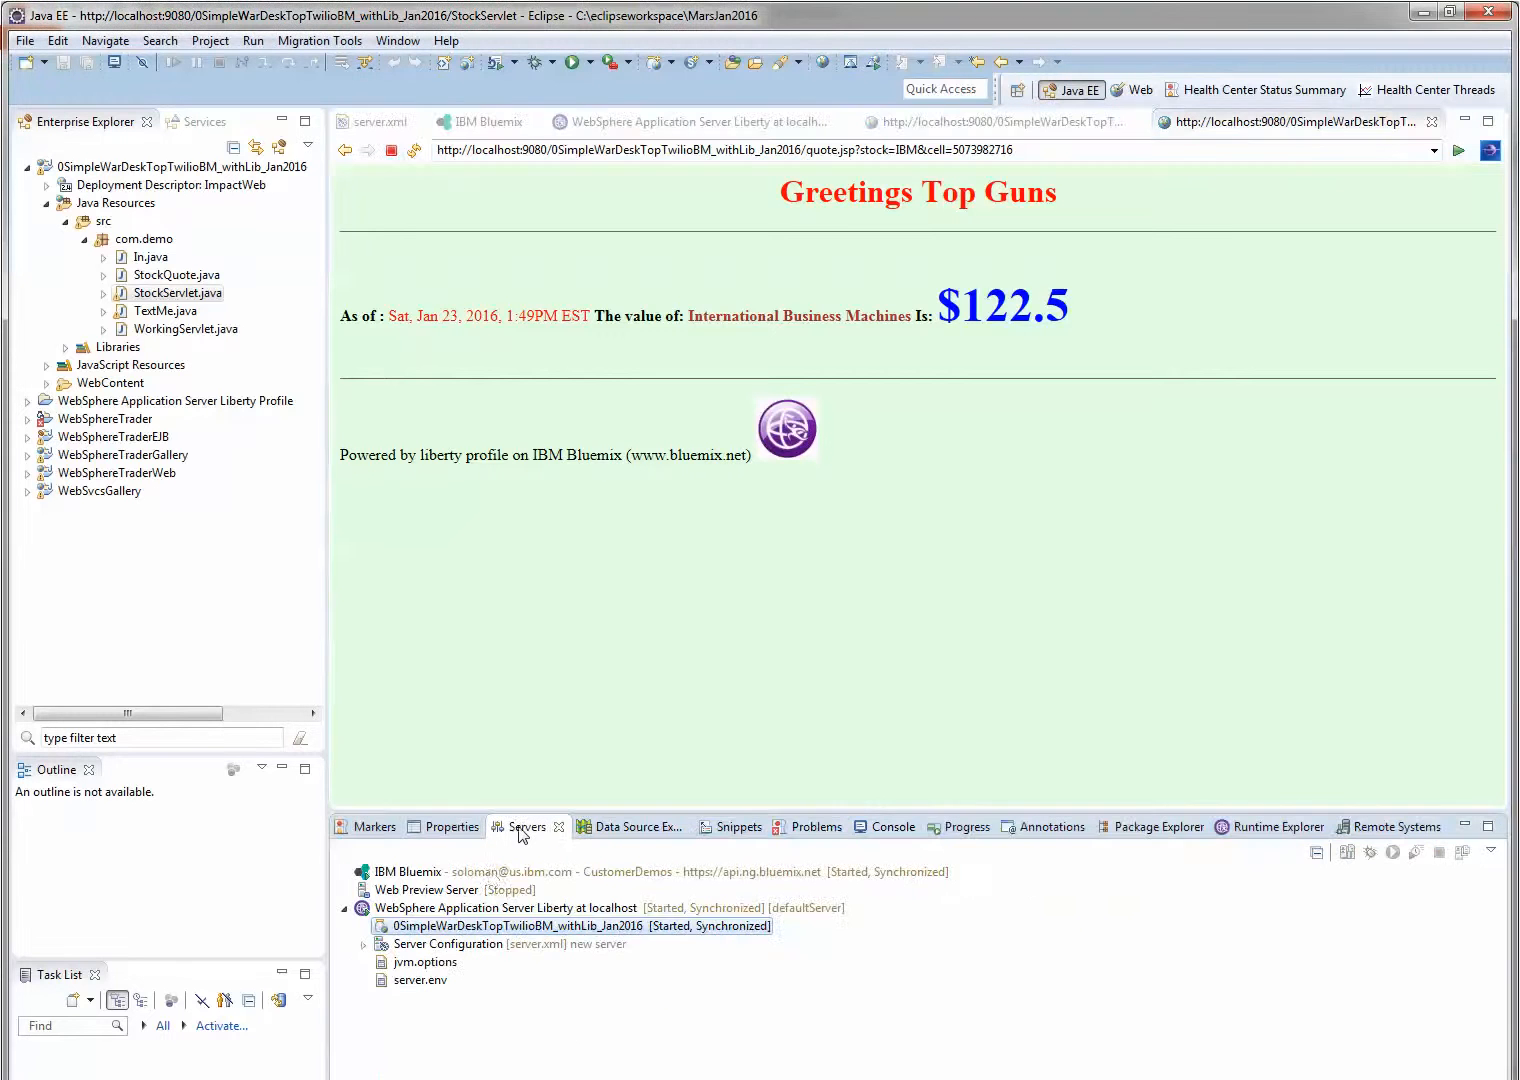
{"action": "double_click", "coordinate": [397, 876]}
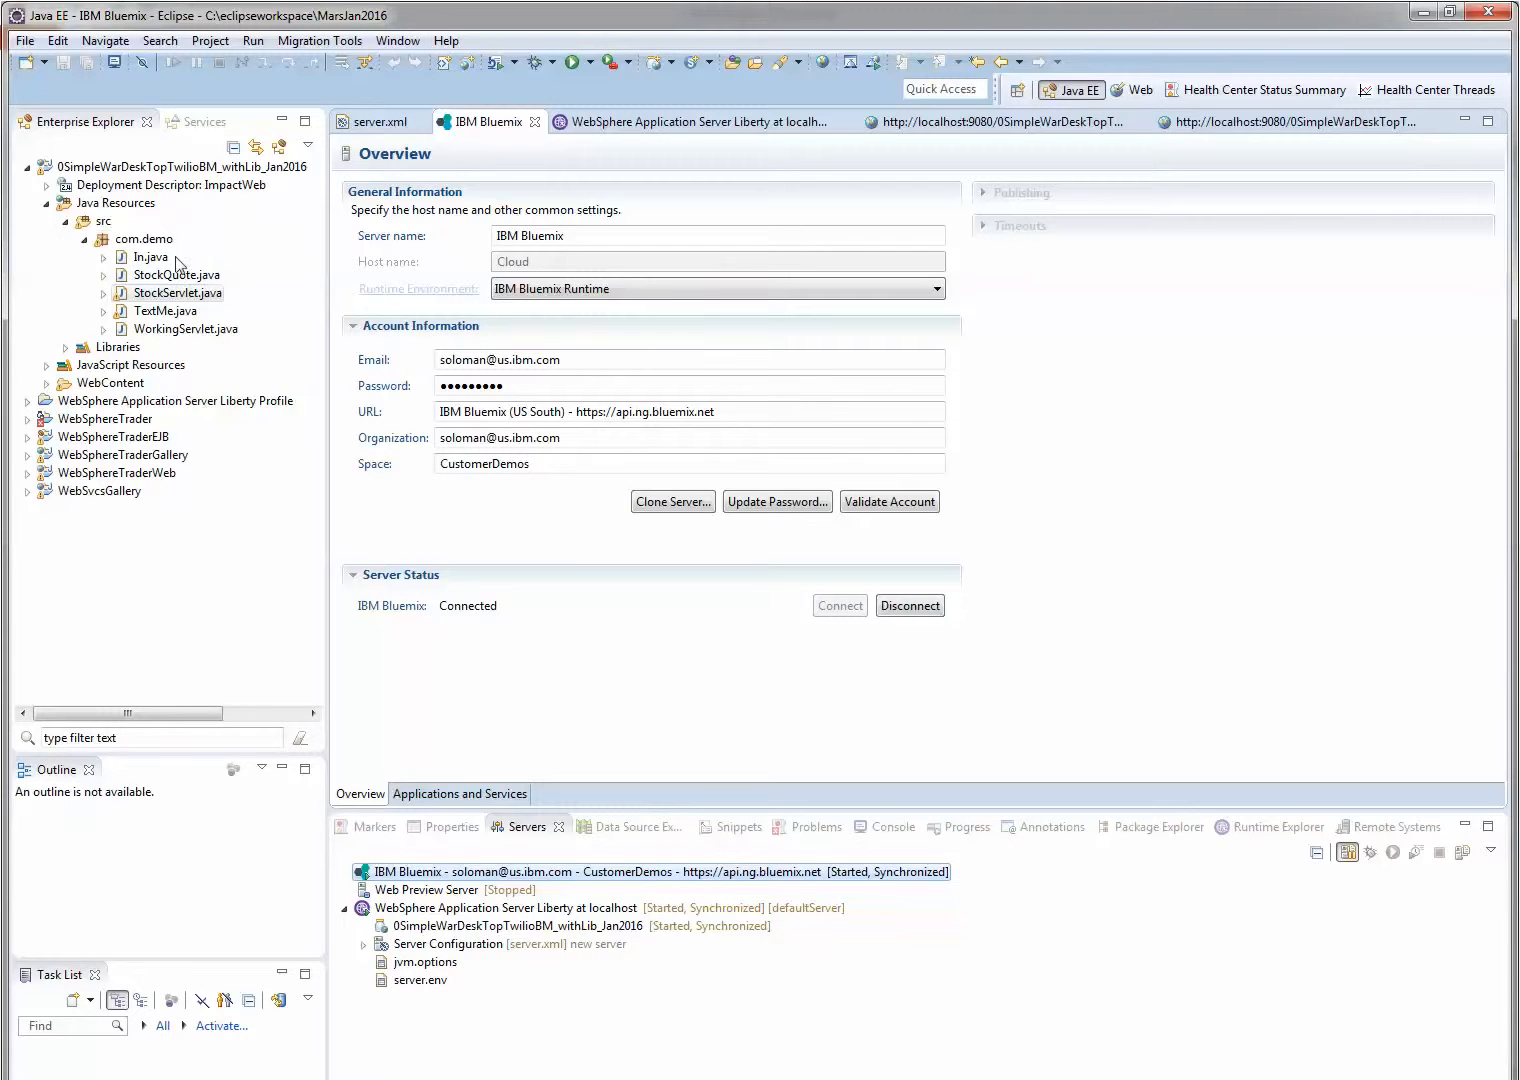
{"action": "double_click", "coordinate": [113, 169]}
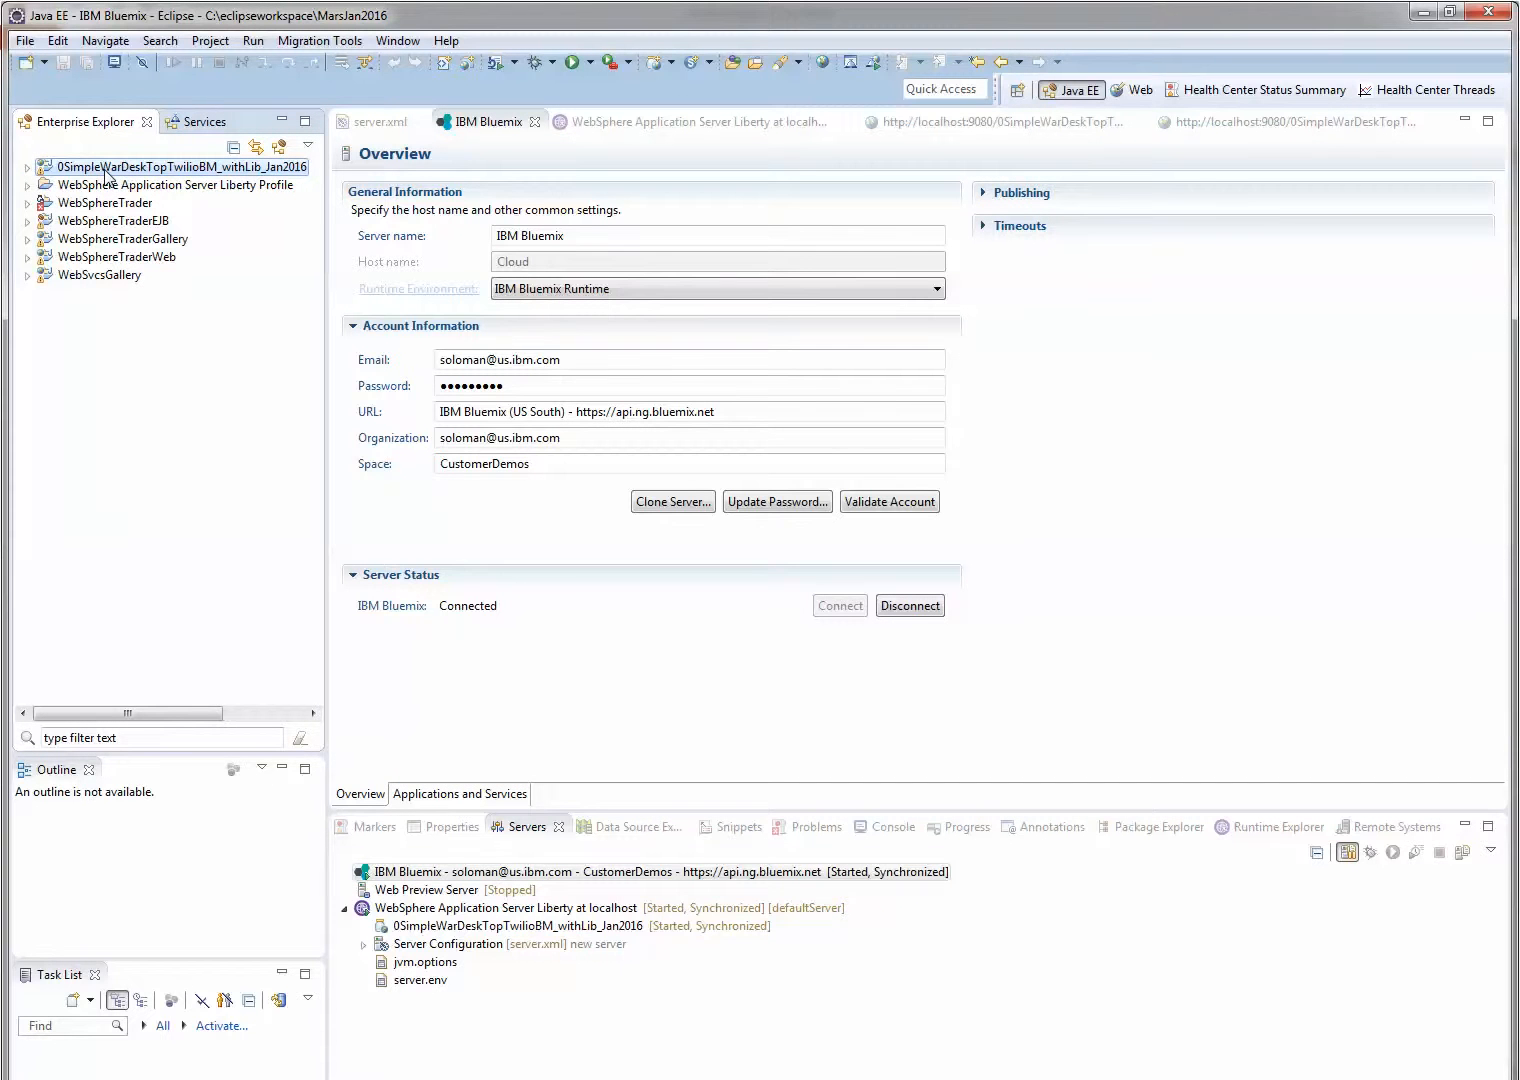
{"action": "left_click_drag", "start_coordinate": [107, 175], "coordinate": [423, 881]}
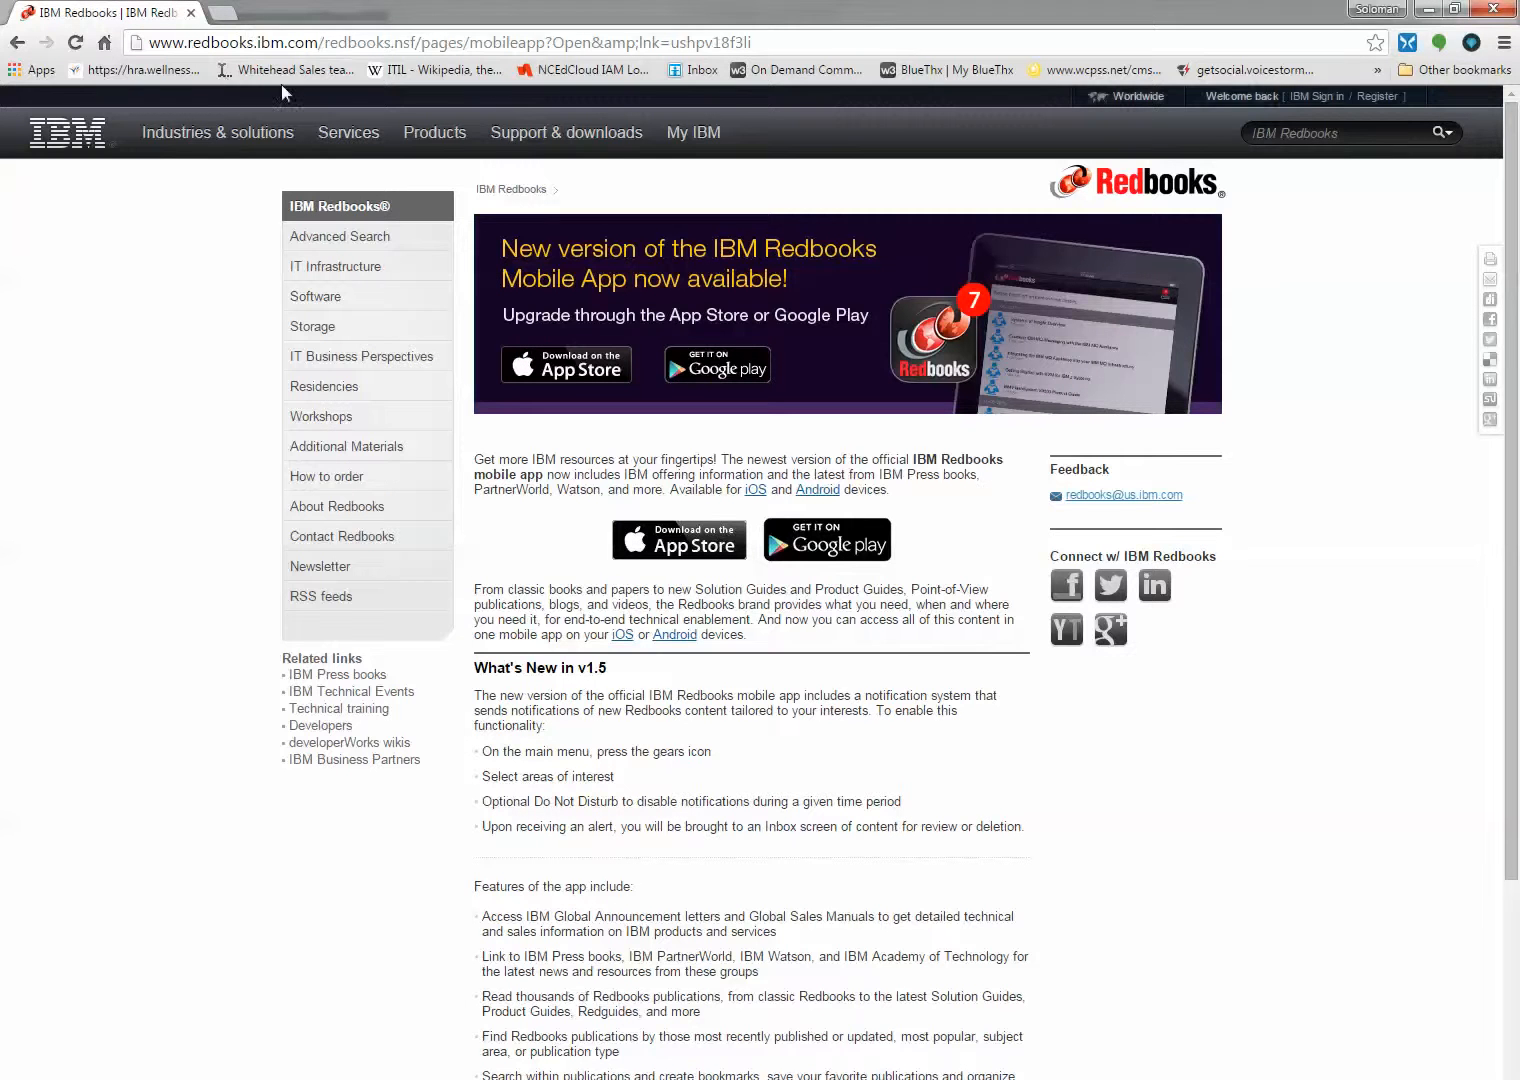
Switch to the web browser and open the IBM Bluemix console at console.ng.bluemix.net in a new tab
{"action": "left_click", "coordinate": [224, 13]}
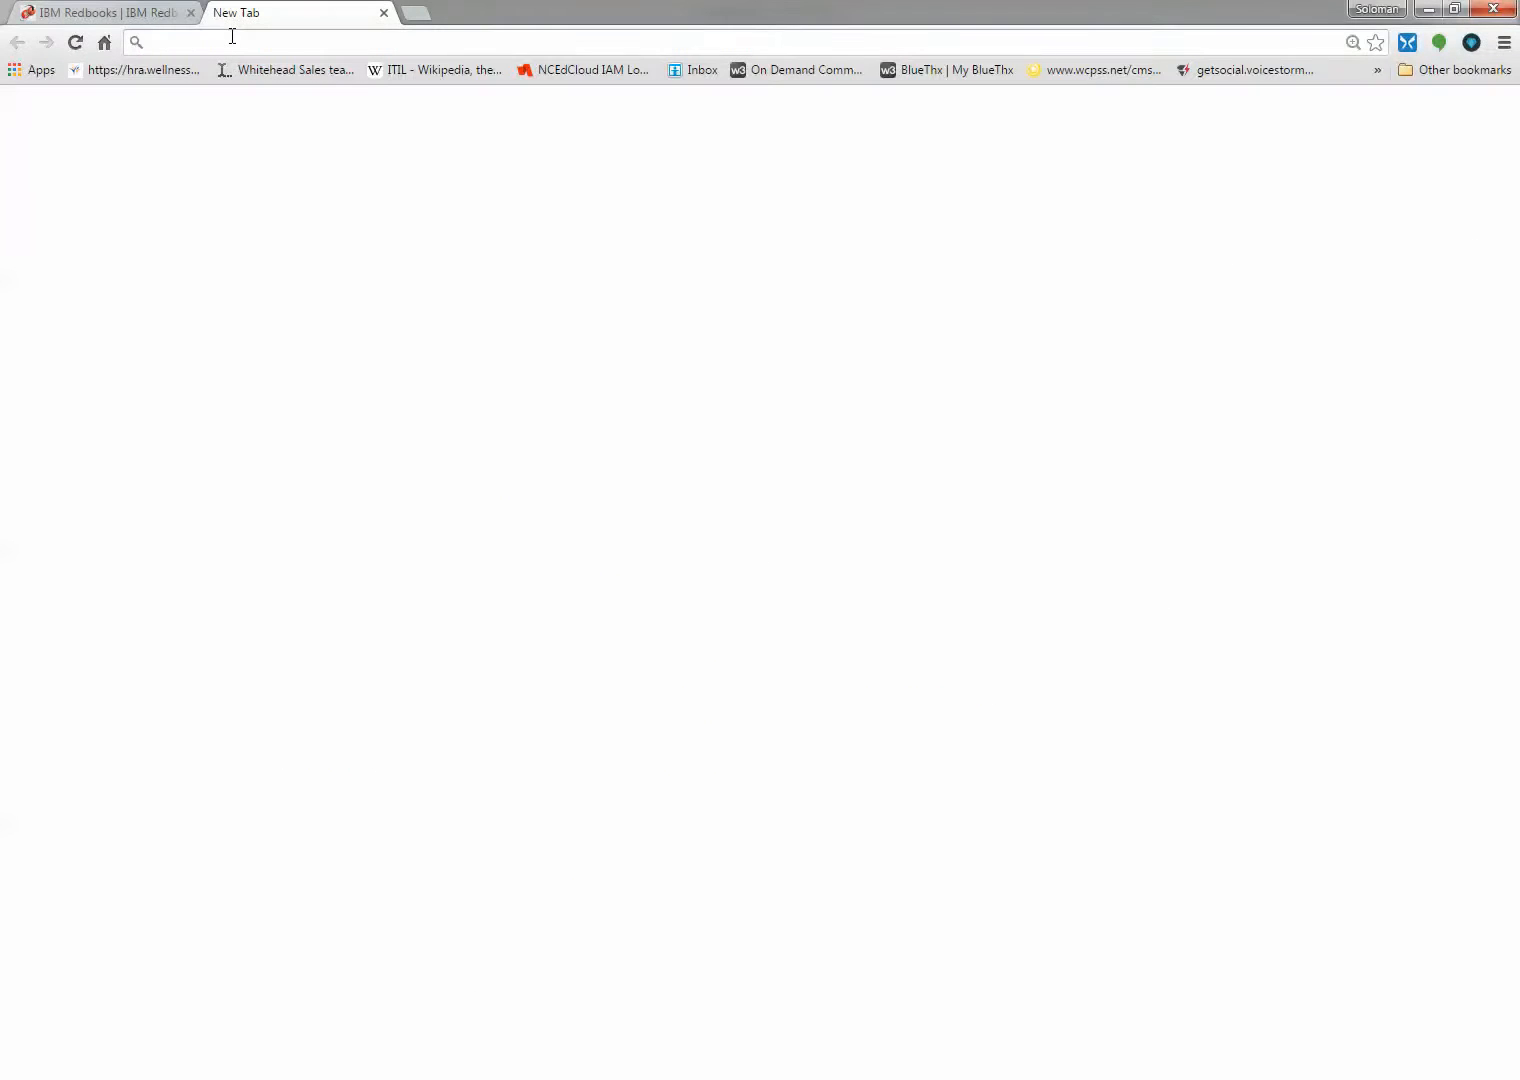
{"action": "type", "text": "bluemix.net"}
{"action": "key", "text": "Return"}
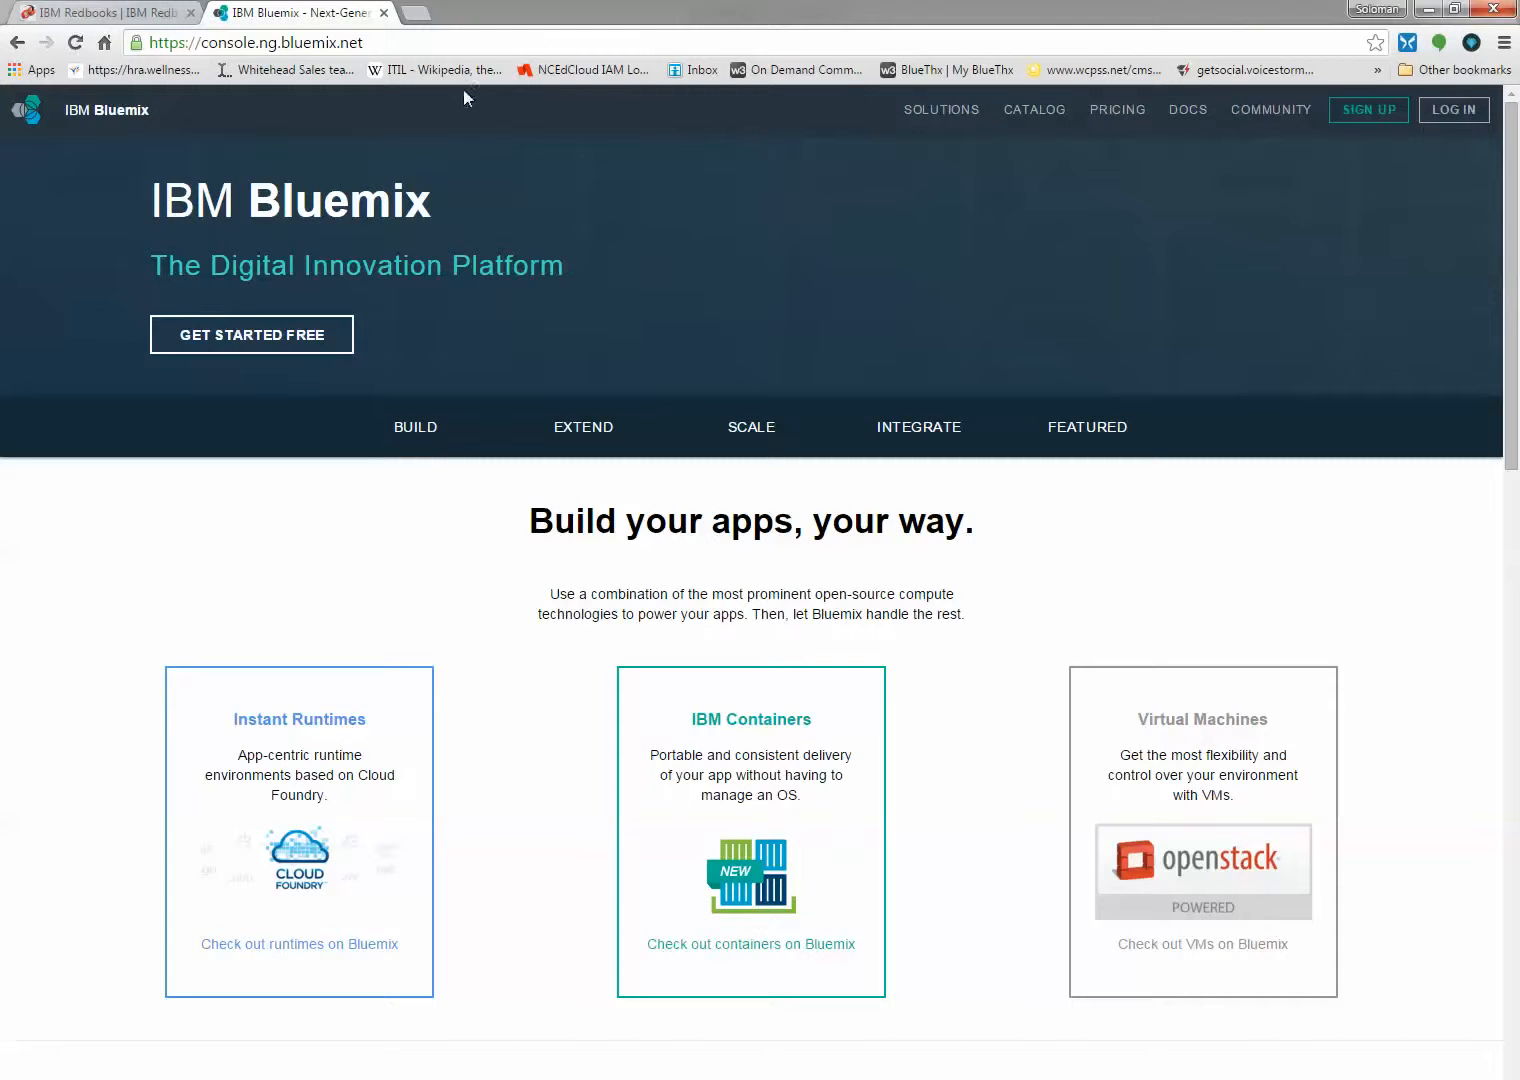
Log in to Bluemix with the IBM id e-mail and the account password
{"action": "left_click", "coordinate": [1453, 110]}
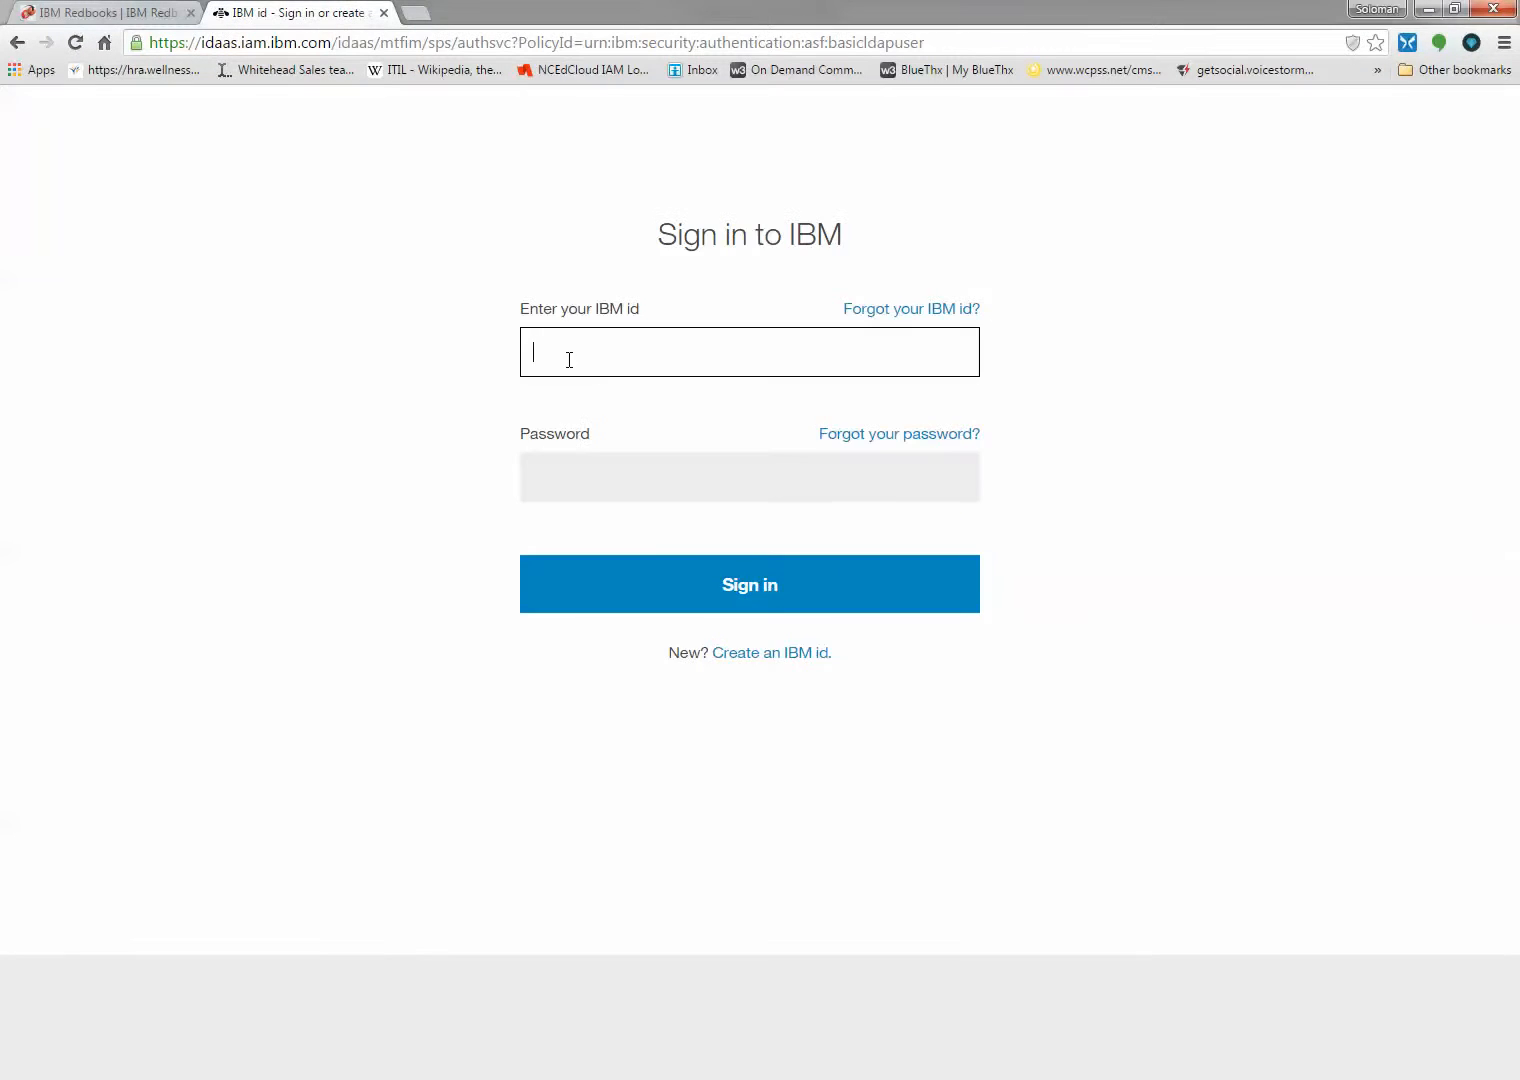
{"action": "key", "text": "Return"}
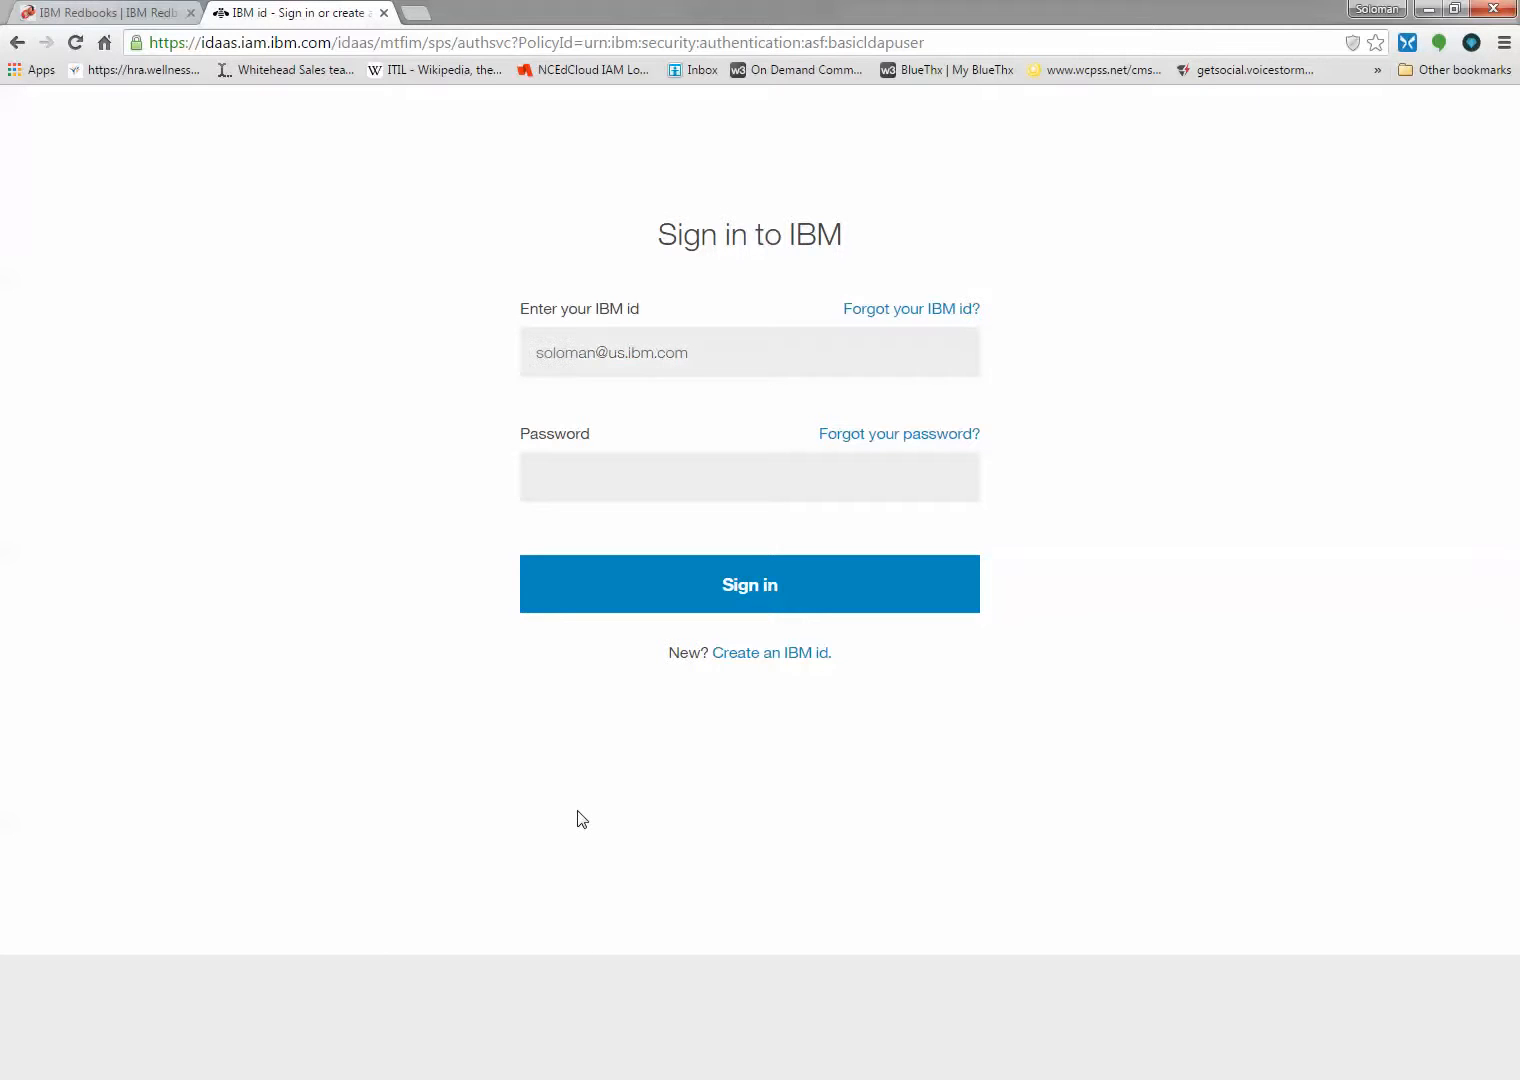
{"action": "type", "text": "•••••••••"}
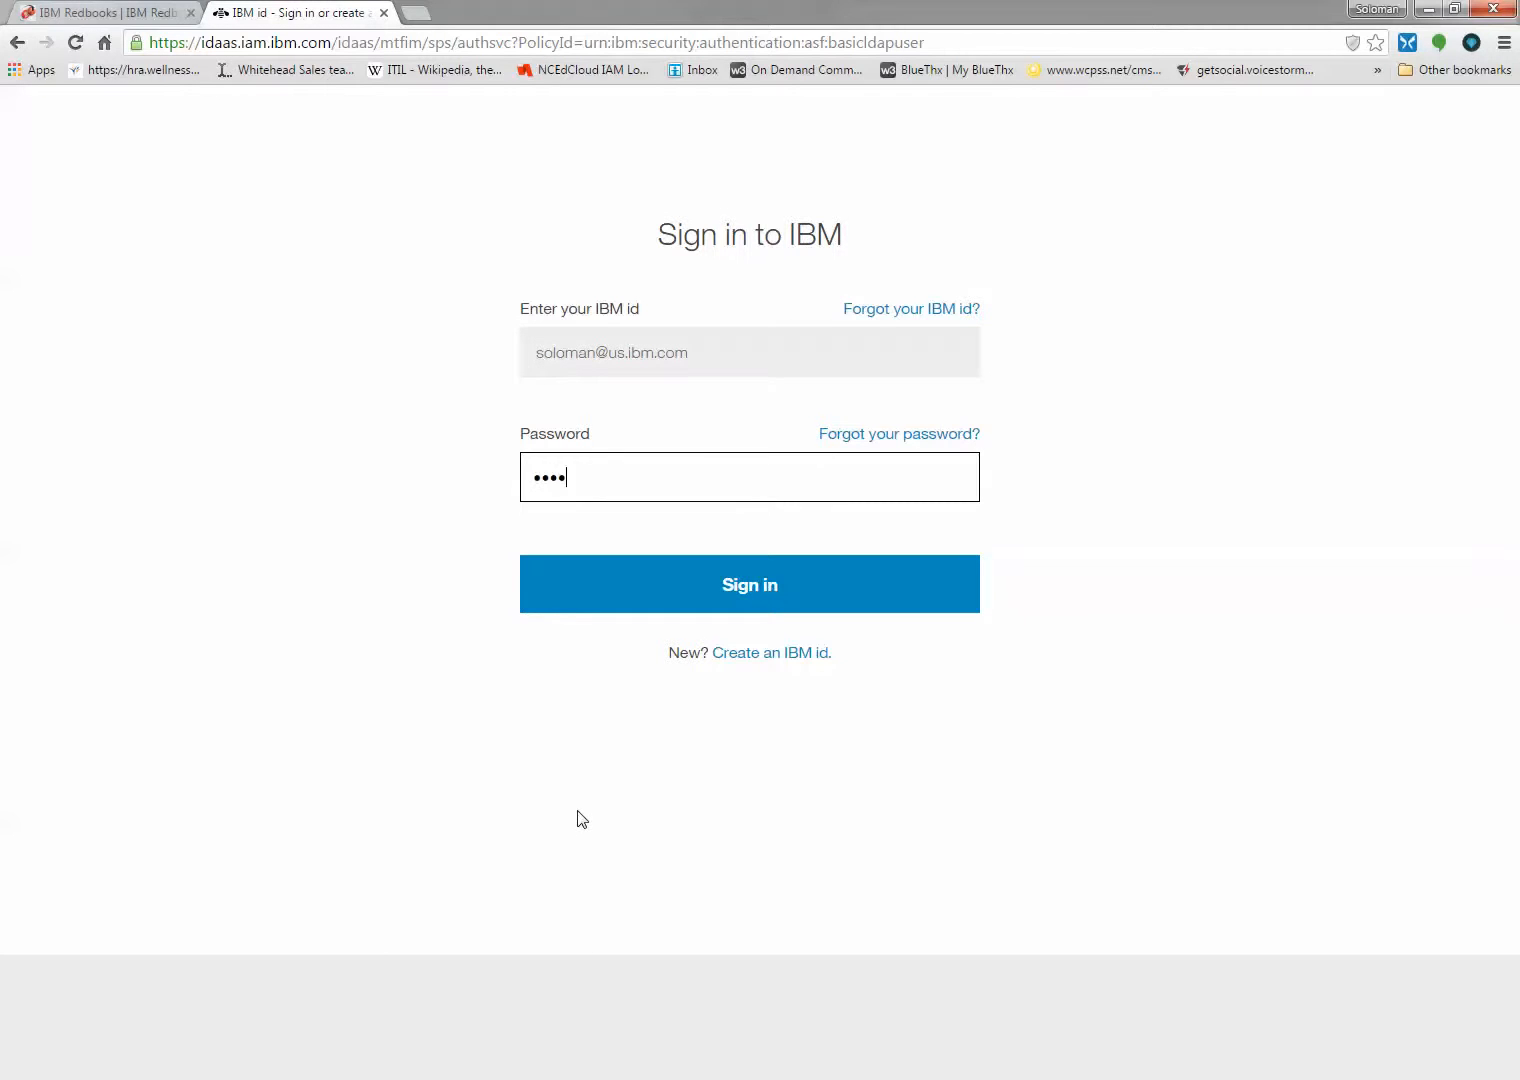
{"action": "left_click", "coordinate": [723, 594]}
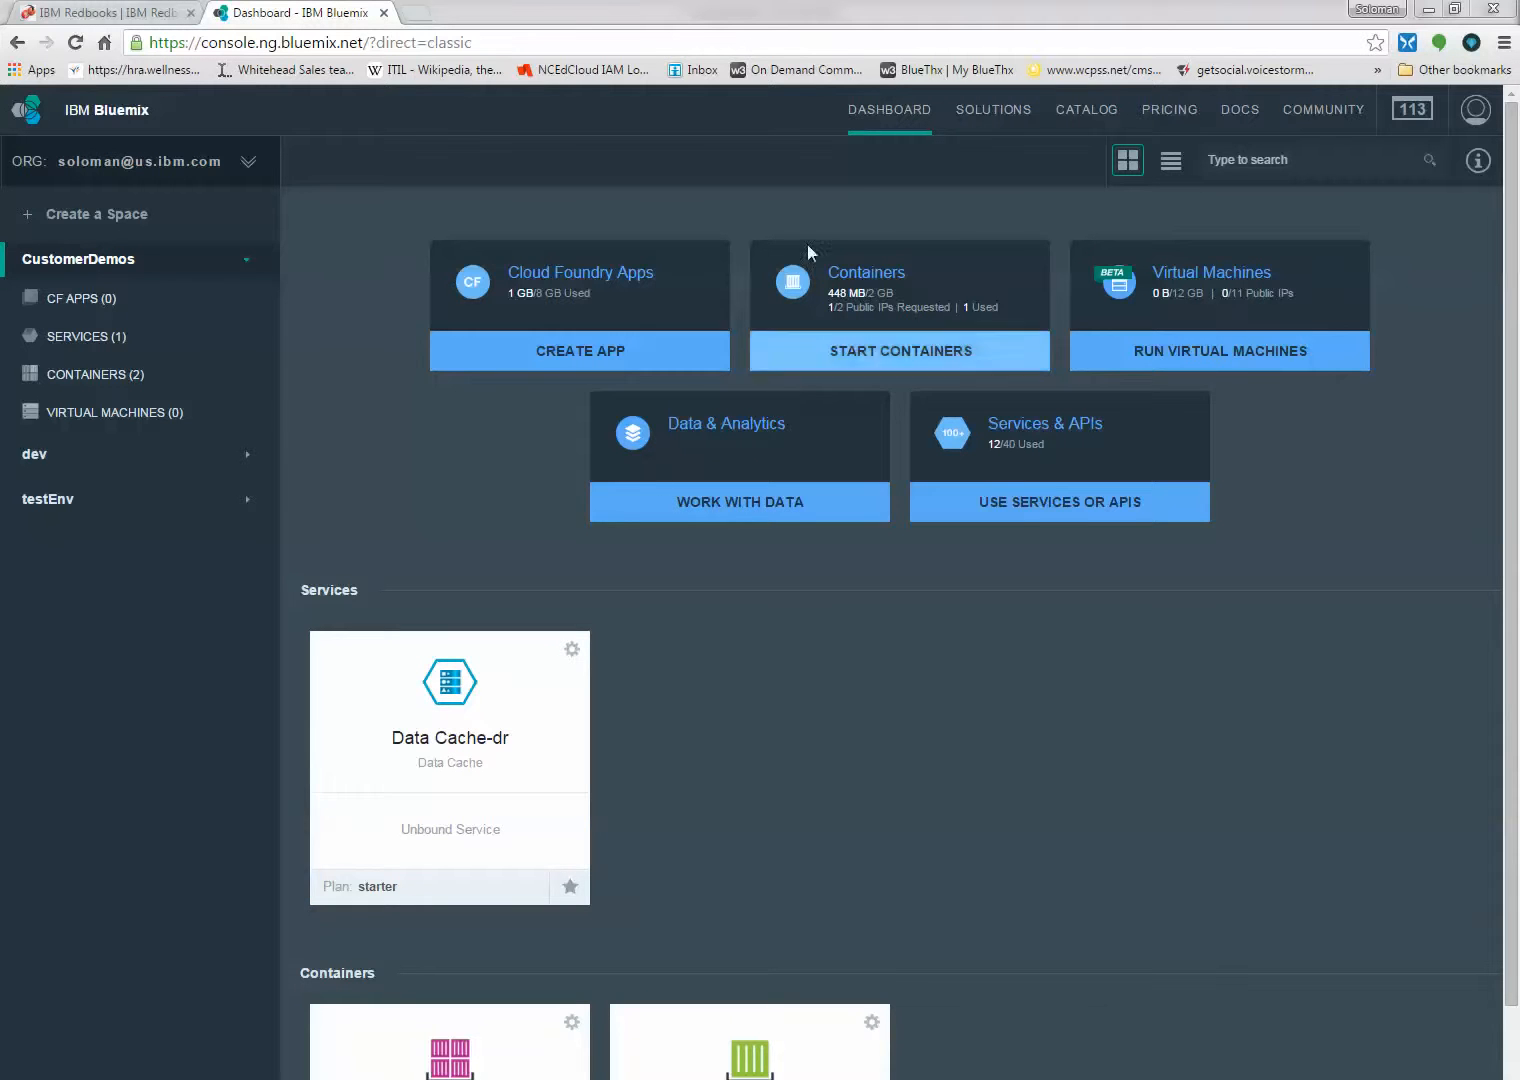
Switch back to Eclipse and deploy the application to Bluemix under the mybluemix.net domain, accepting the default deployment details
{"action": "left_click", "coordinate": [1428, 12]}
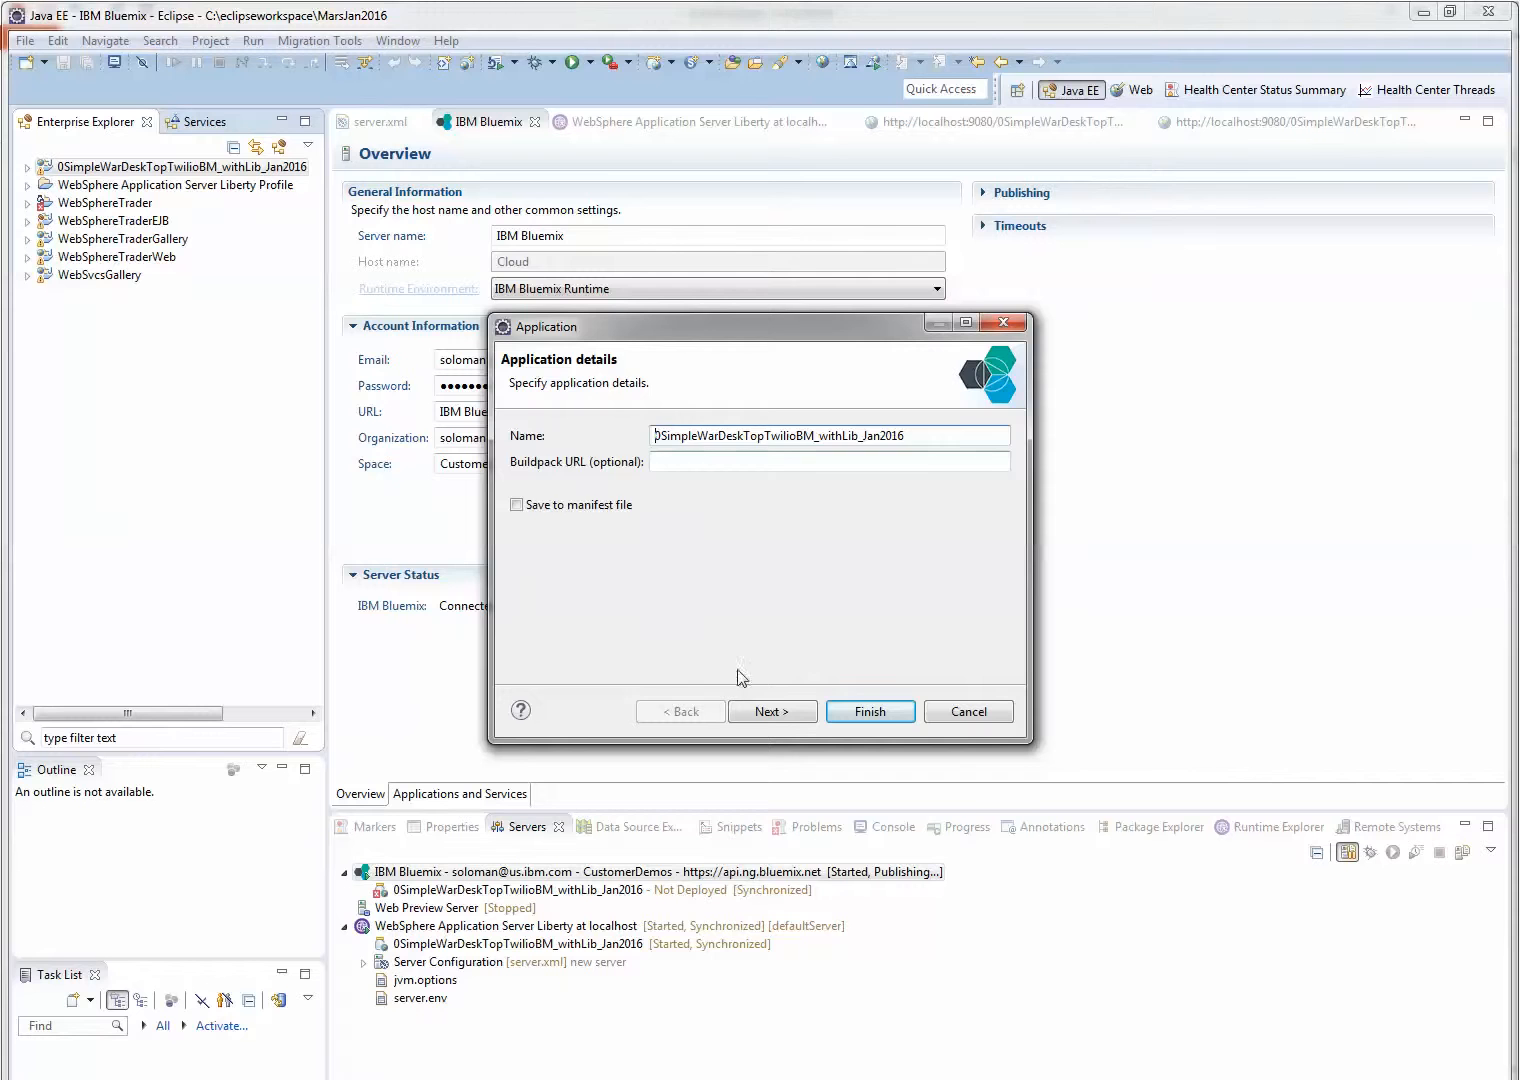
{"action": "left_click", "coordinate": [763, 711]}
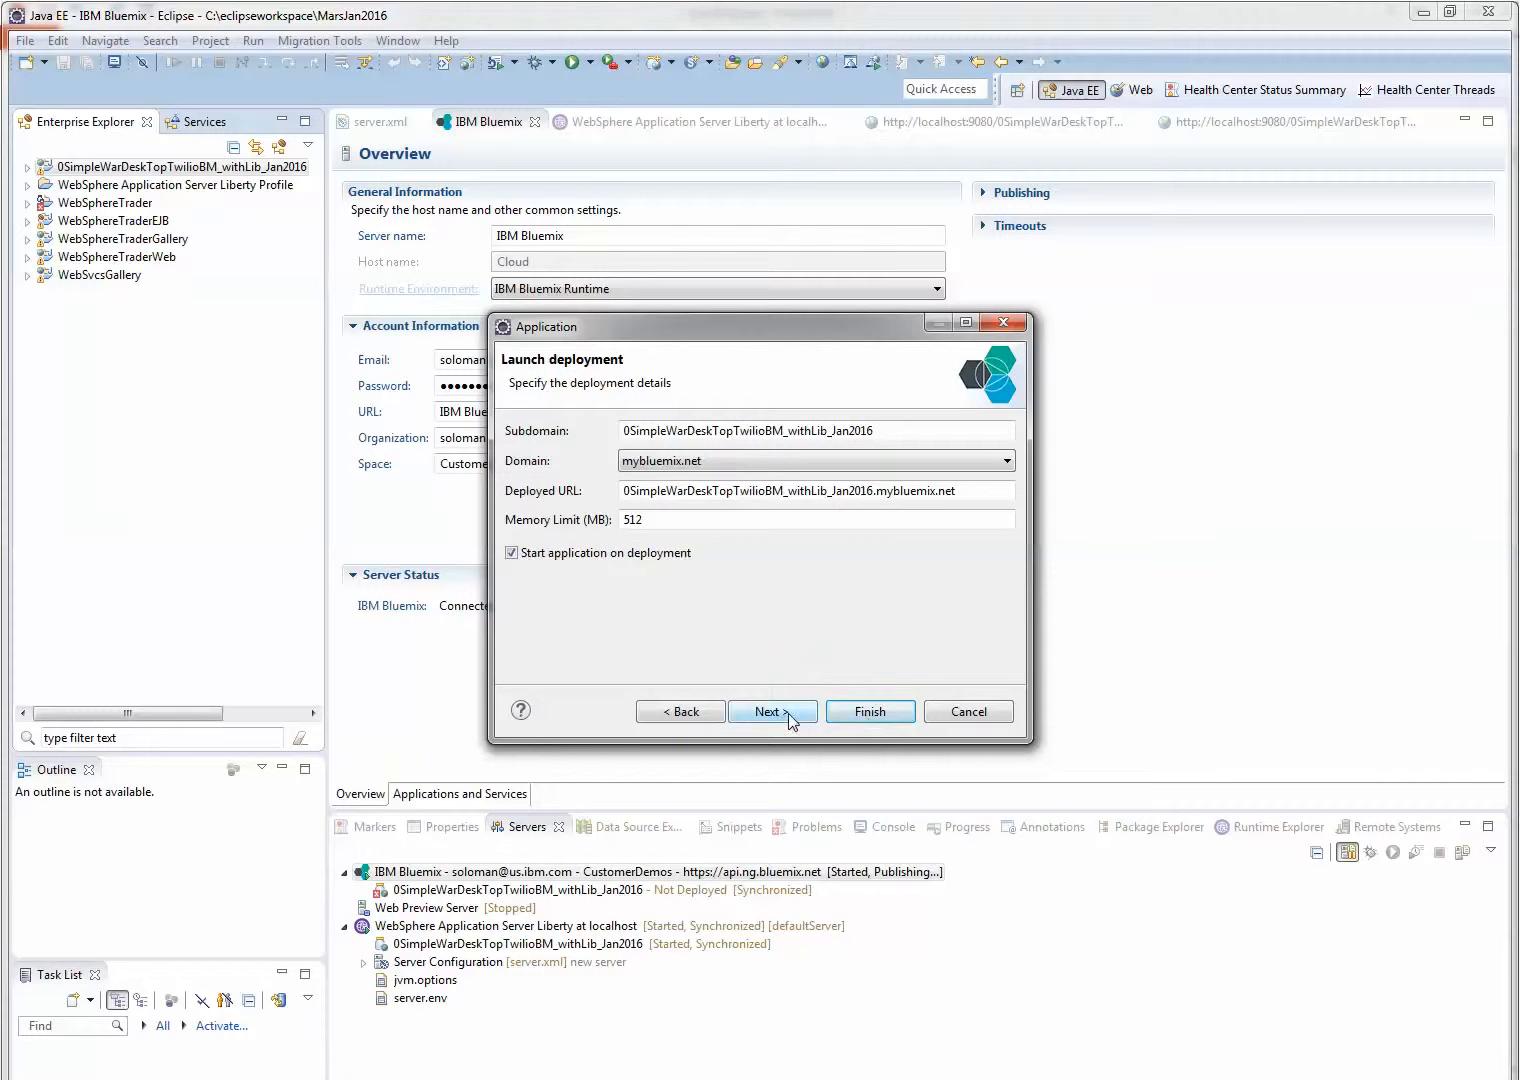
{"action": "left_click", "coordinate": [821, 461]}
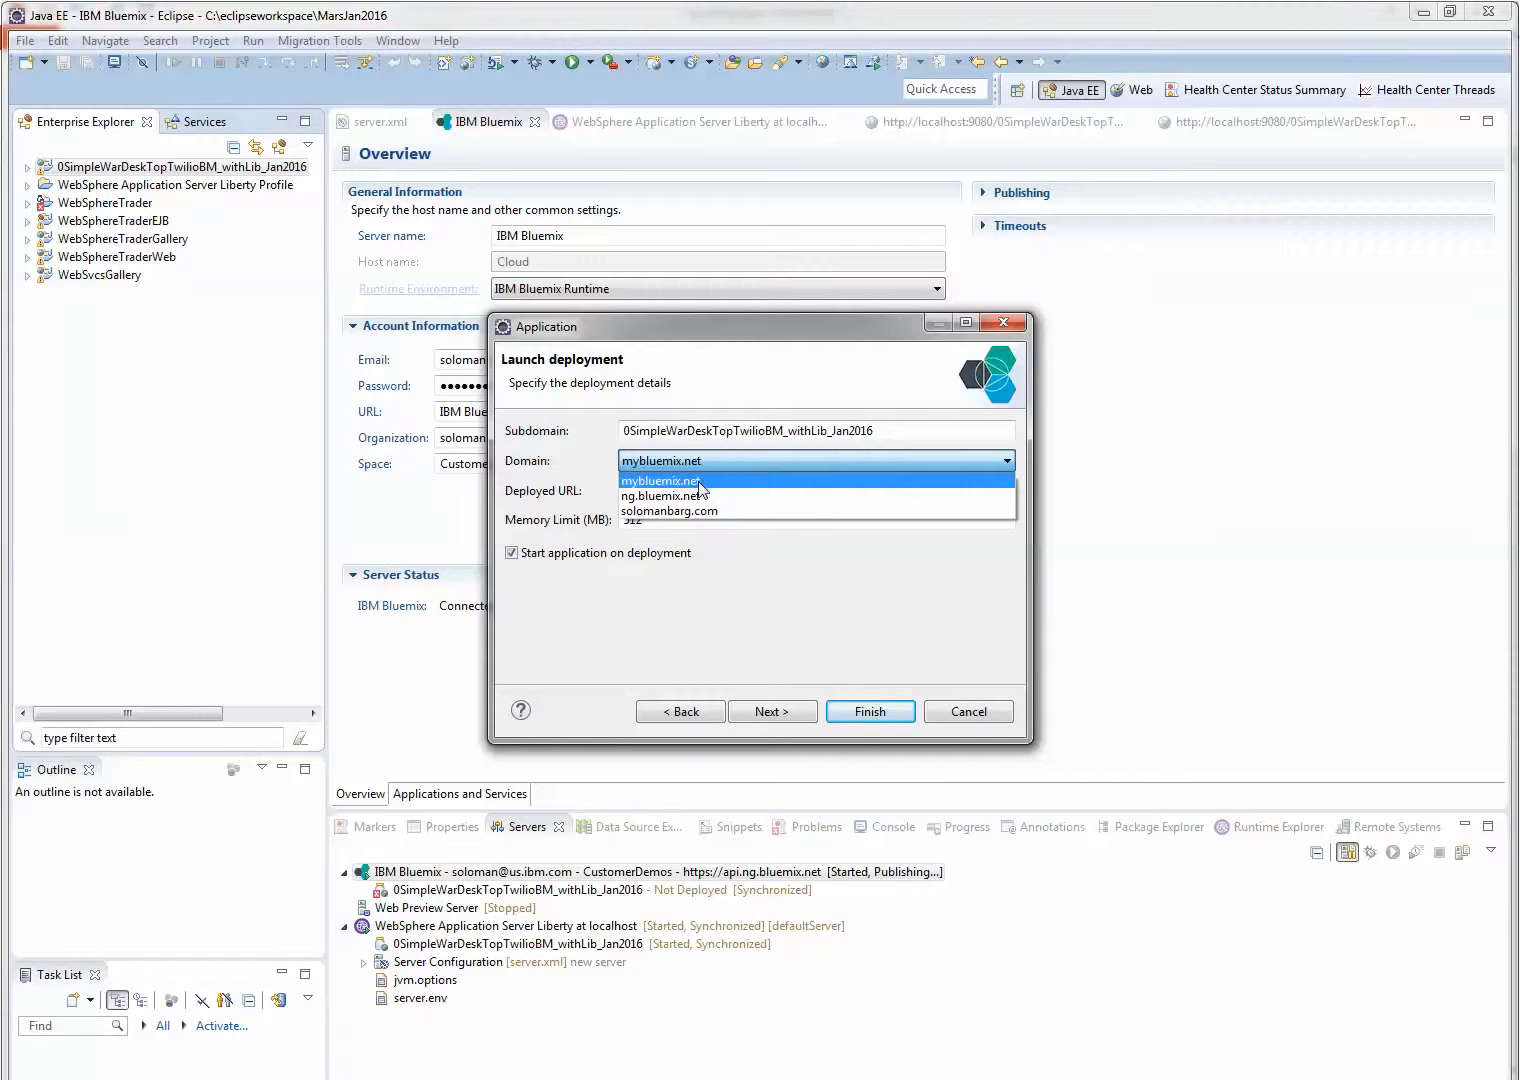
{"action": "left_click", "coordinate": [700, 481]}
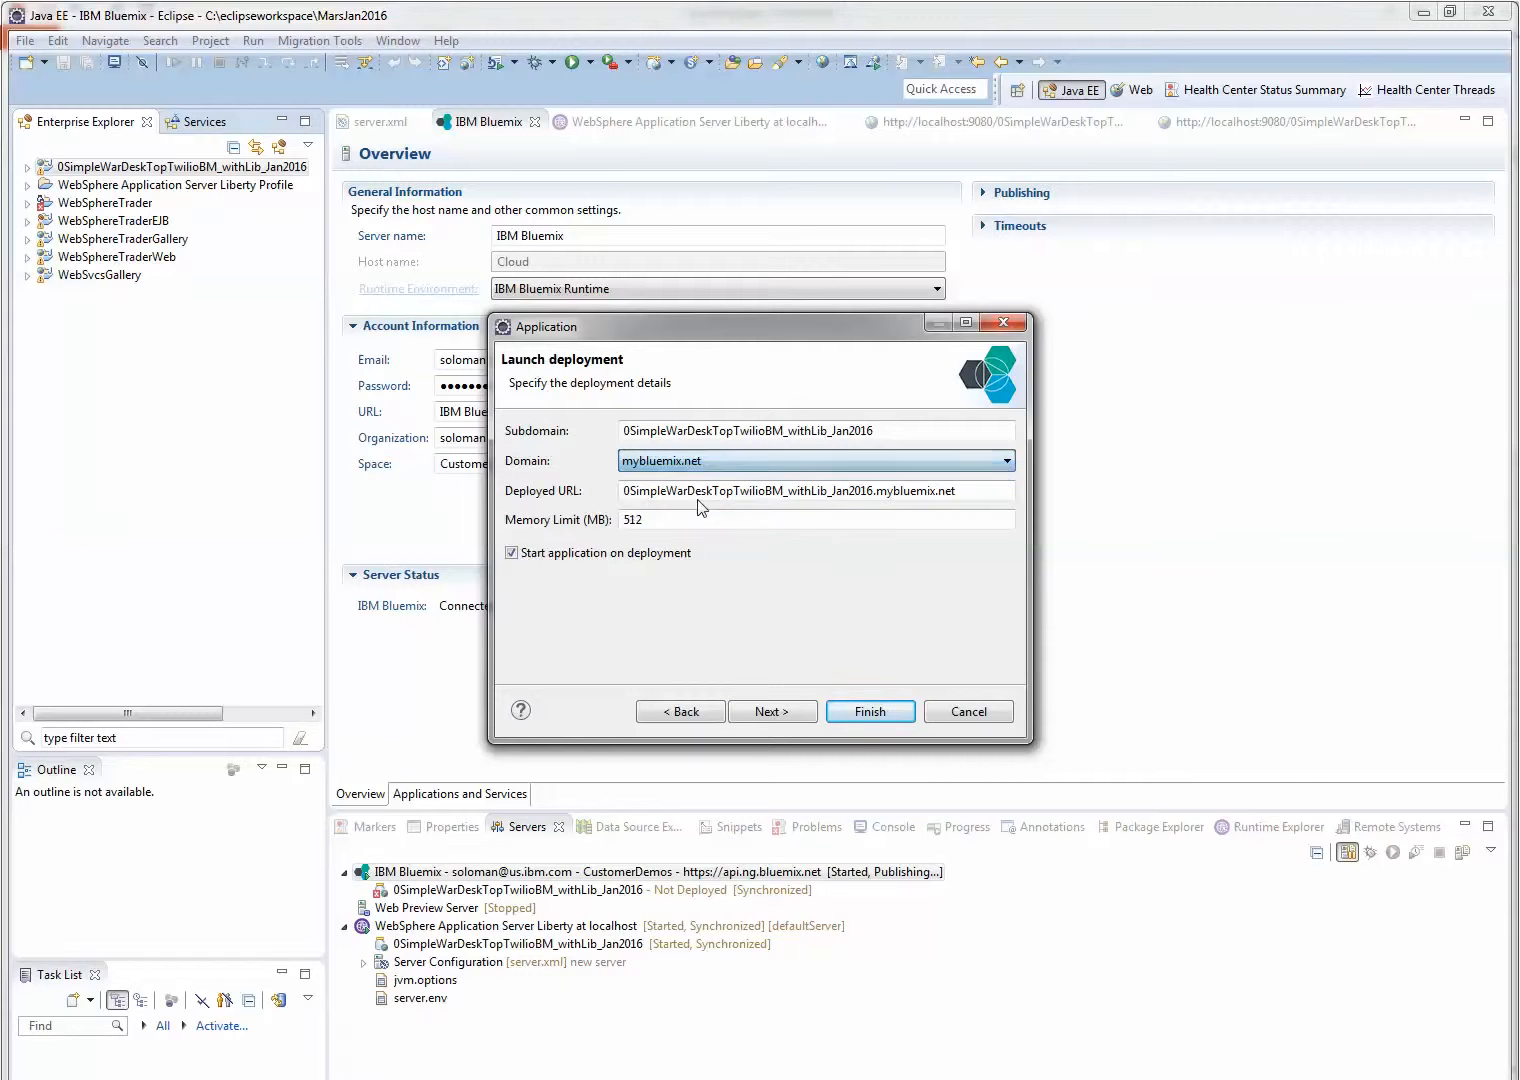
{"action": "left_click", "coordinate": [784, 714]}
{"action": "left_click", "coordinate": [872, 713]}
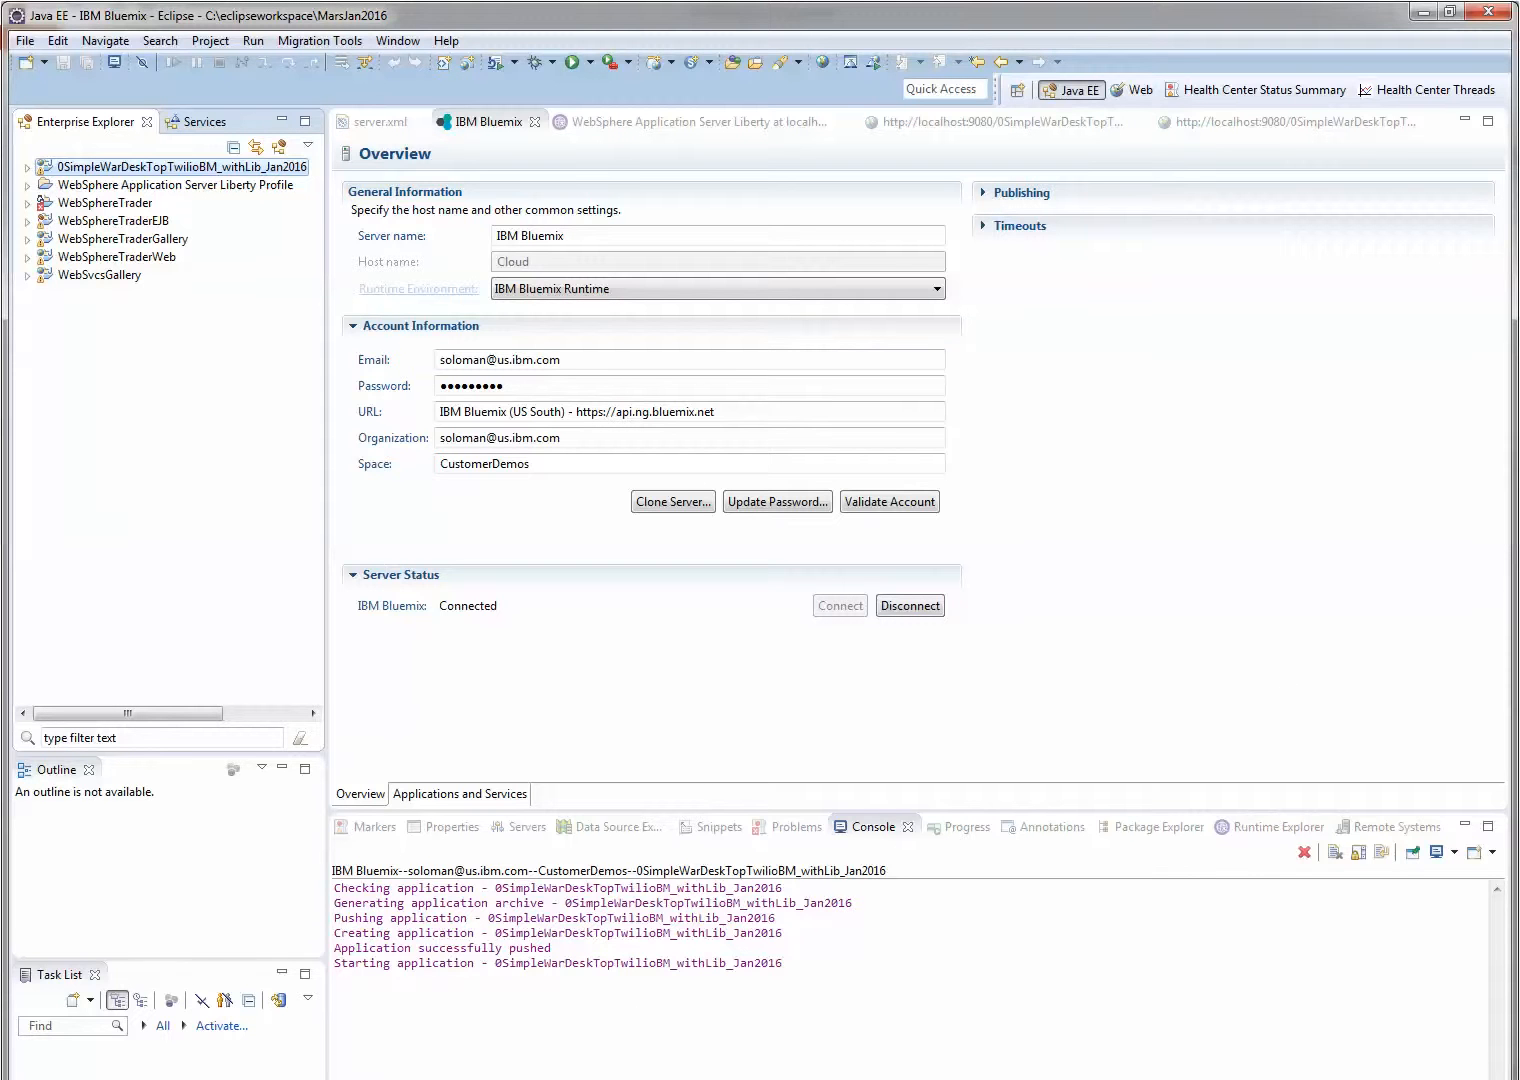
Switch to the Bluemix dashboard in the browser, open the newly deployed application's overview and visit its route
{"action": "key", "text": "alt+Tab"}
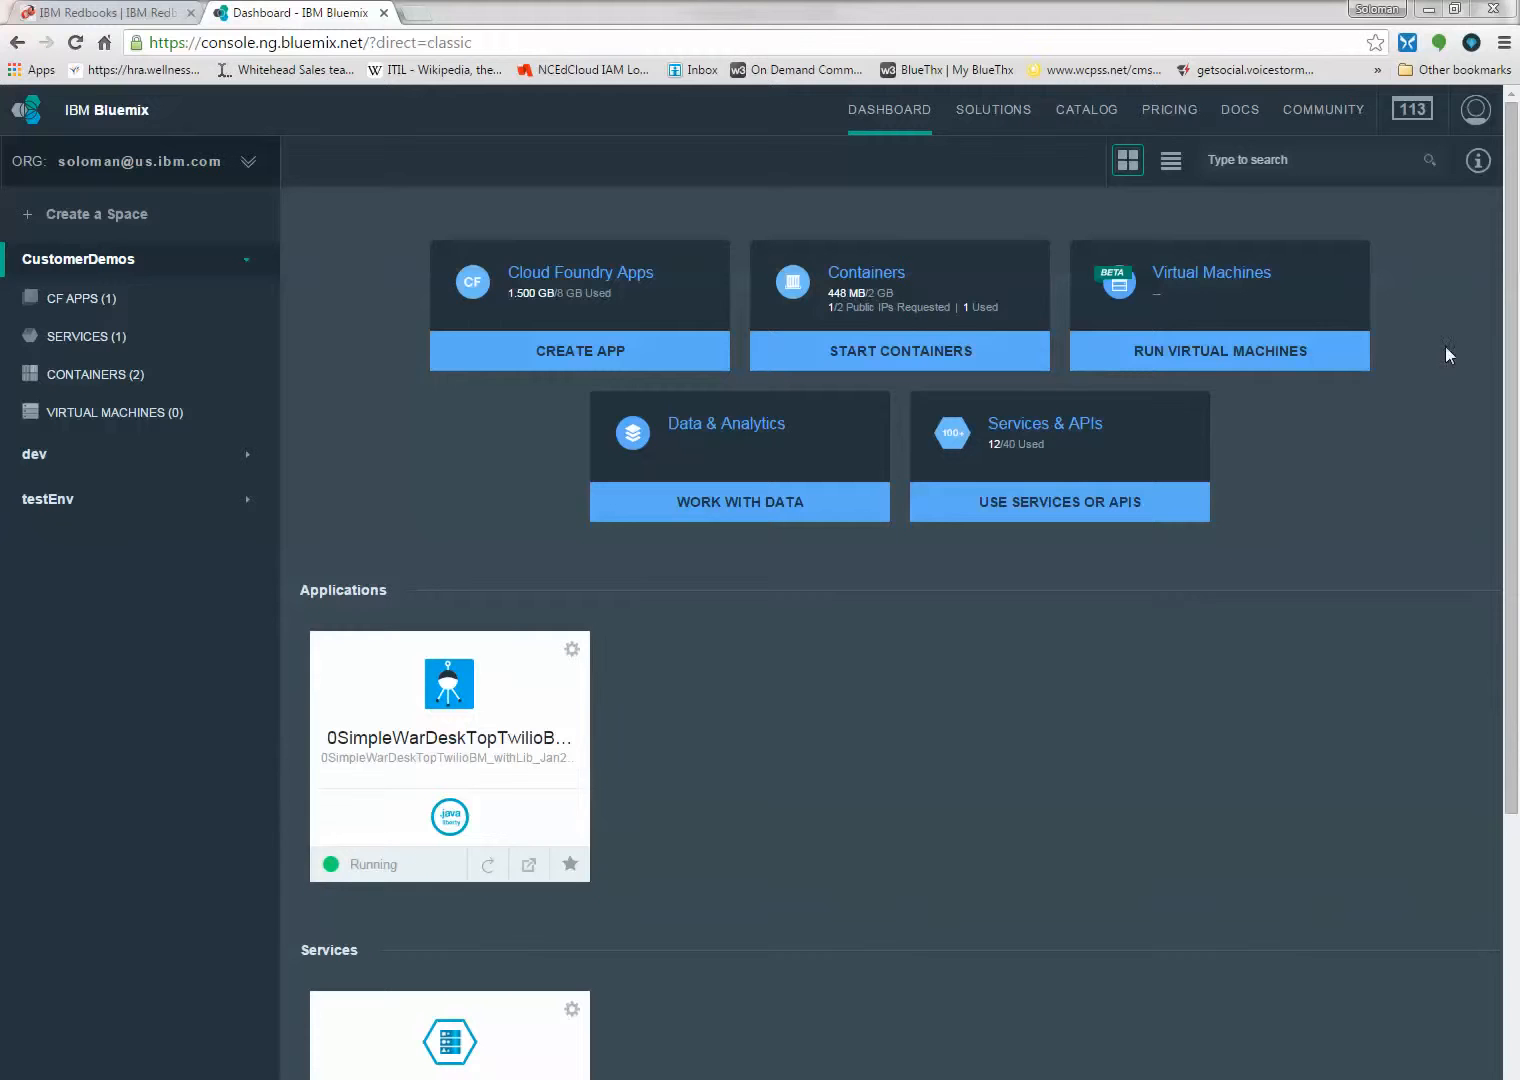
{"action": "key", "text": "alt+Tab"}
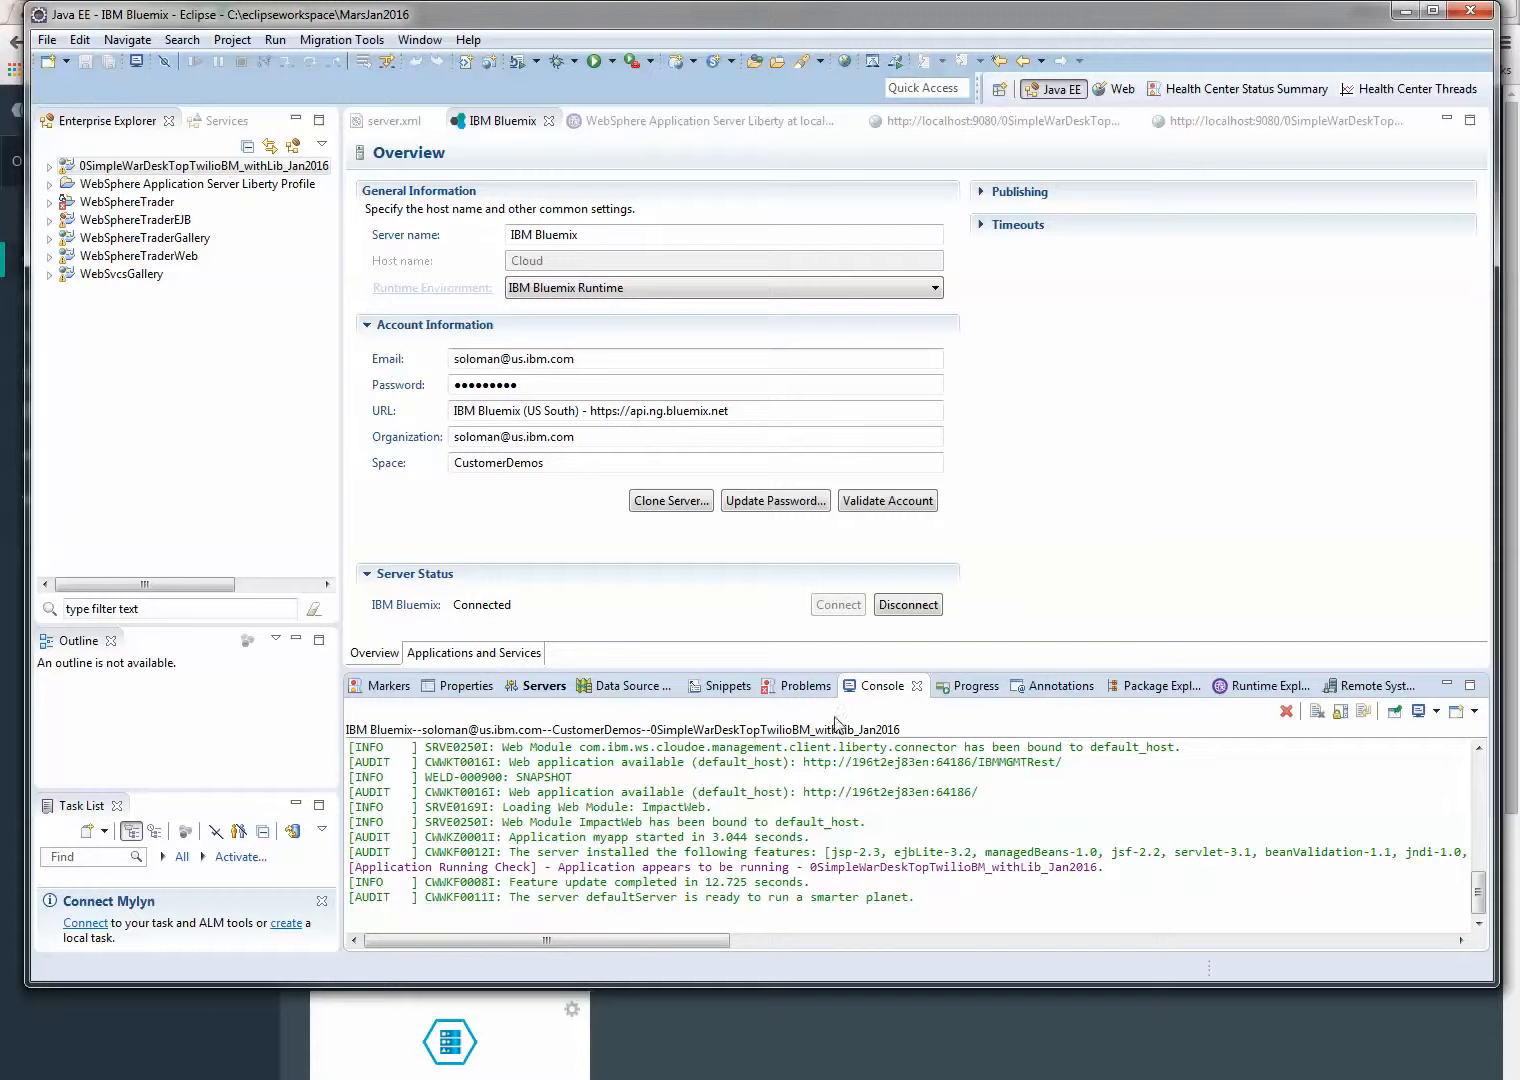
{"action": "left_click", "coordinate": [1405, 10]}
{"action": "left_click", "coordinate": [430, 745]}
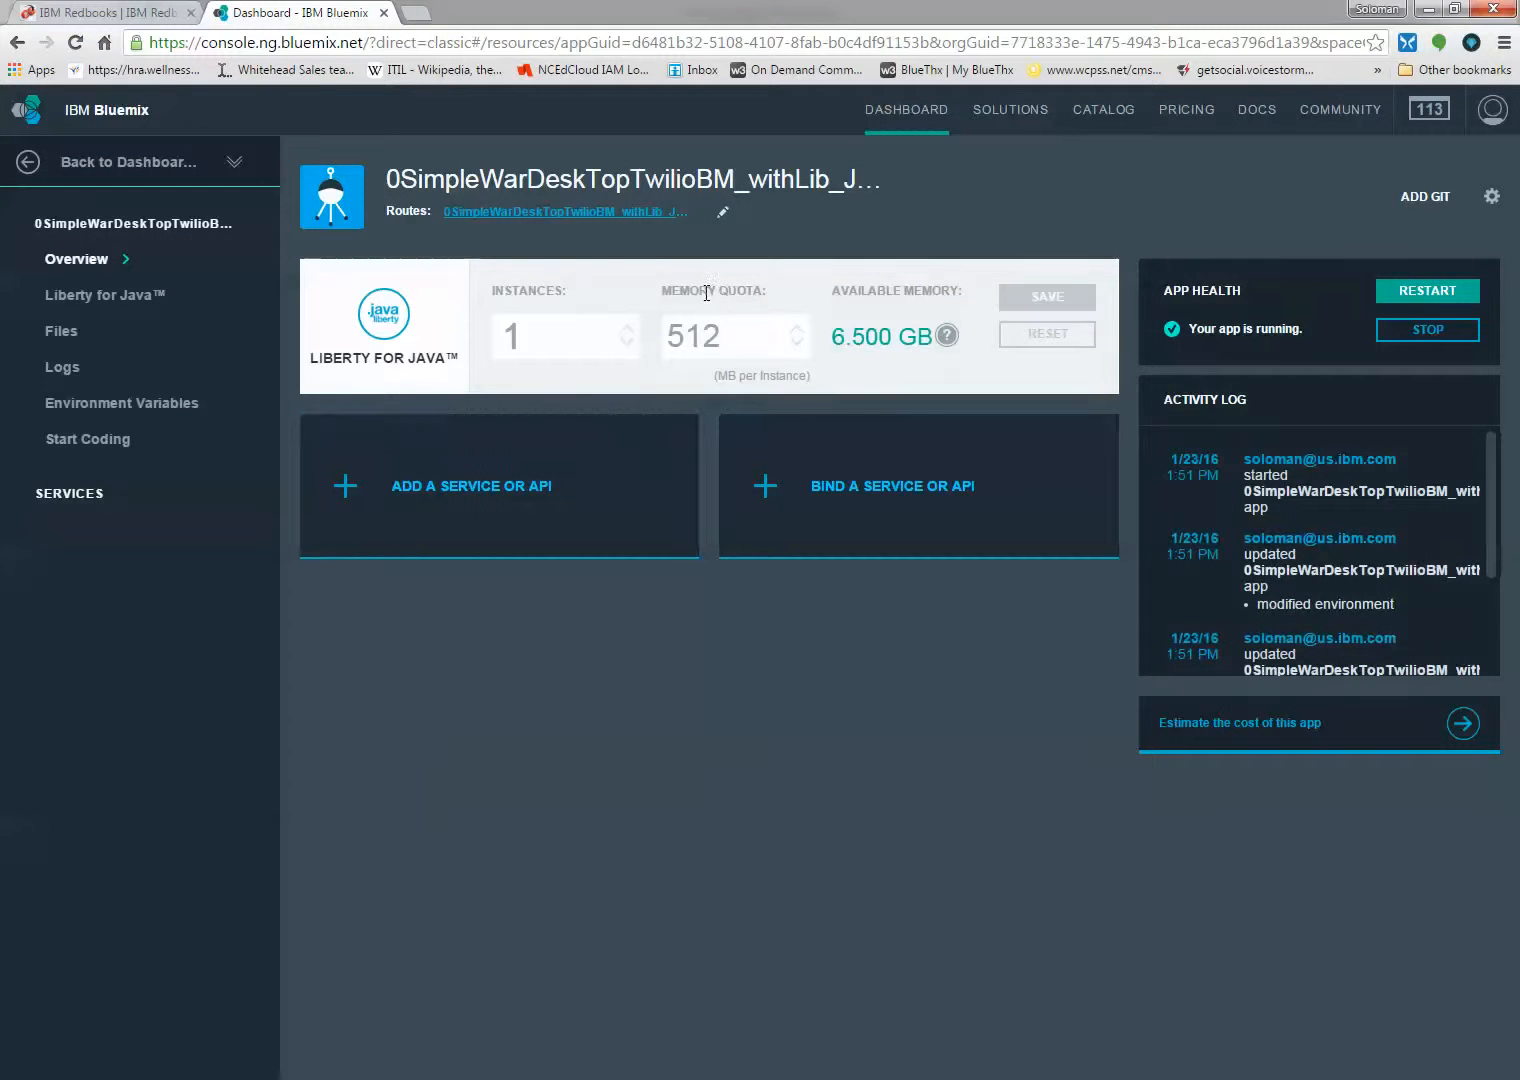
{"action": "left_click", "coordinate": [588, 214]}
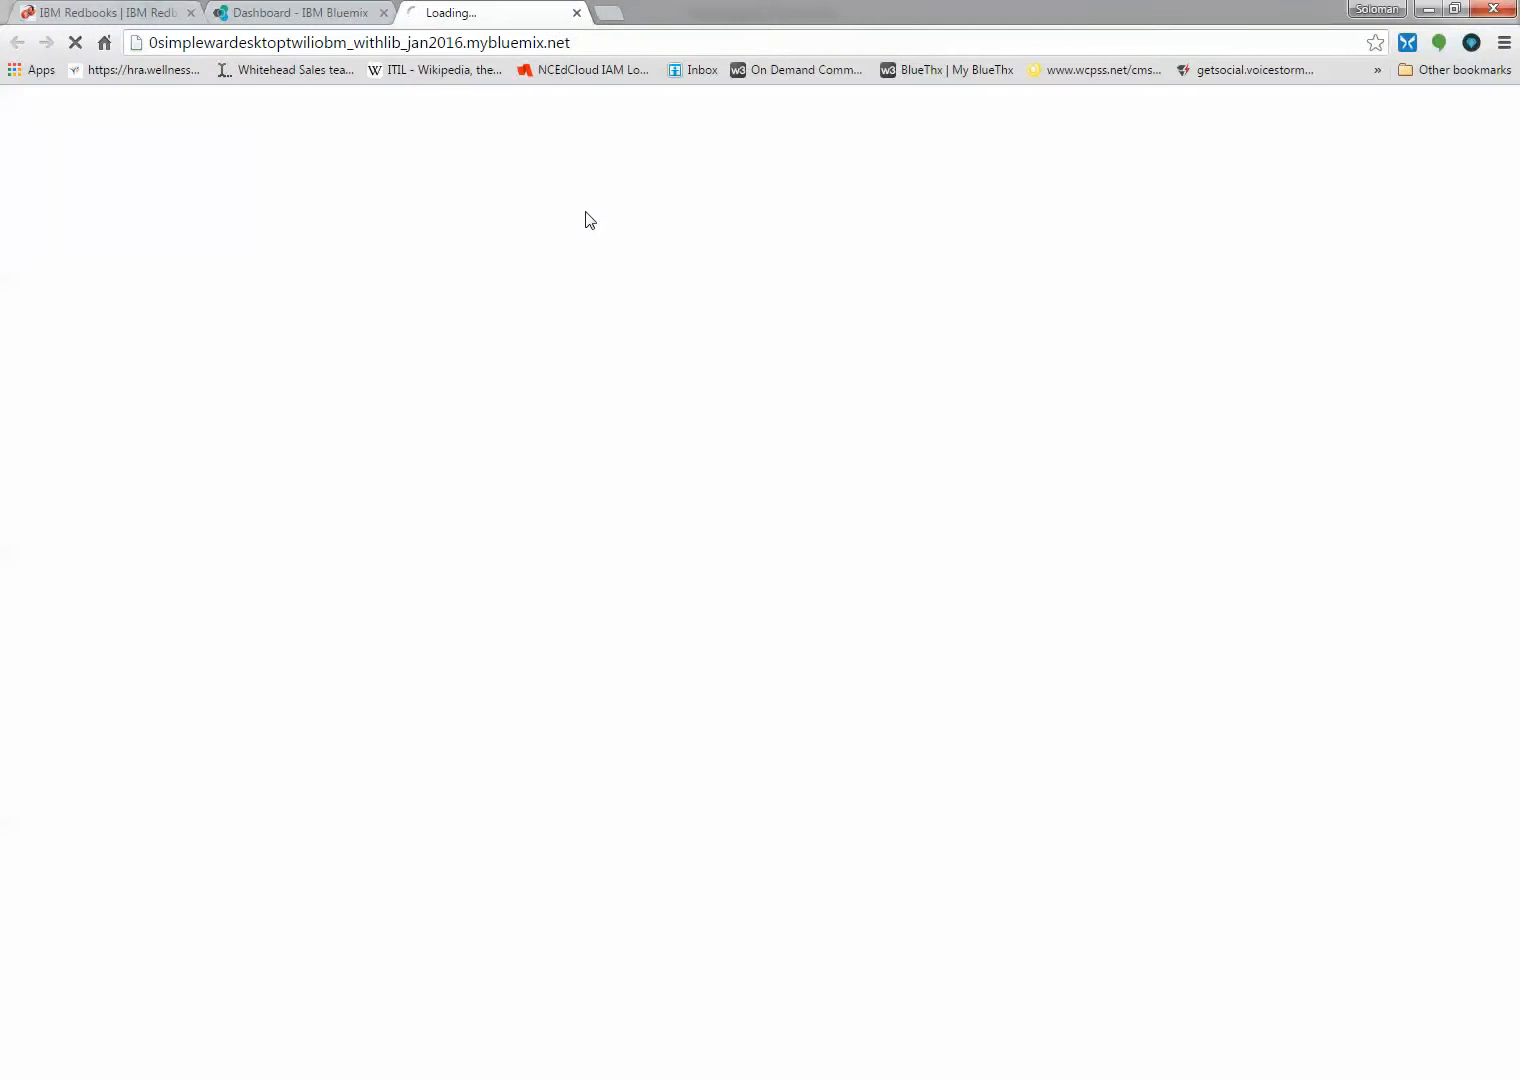
Load the StockServlet page by appending /StockServlet to the deployed app's mybluemix.net address
{"action": "left_click", "coordinate": [587, 42]}
{"action": "double_click", "coordinate": [587, 42]}
{"action": "left_click", "coordinate": [588, 43]}
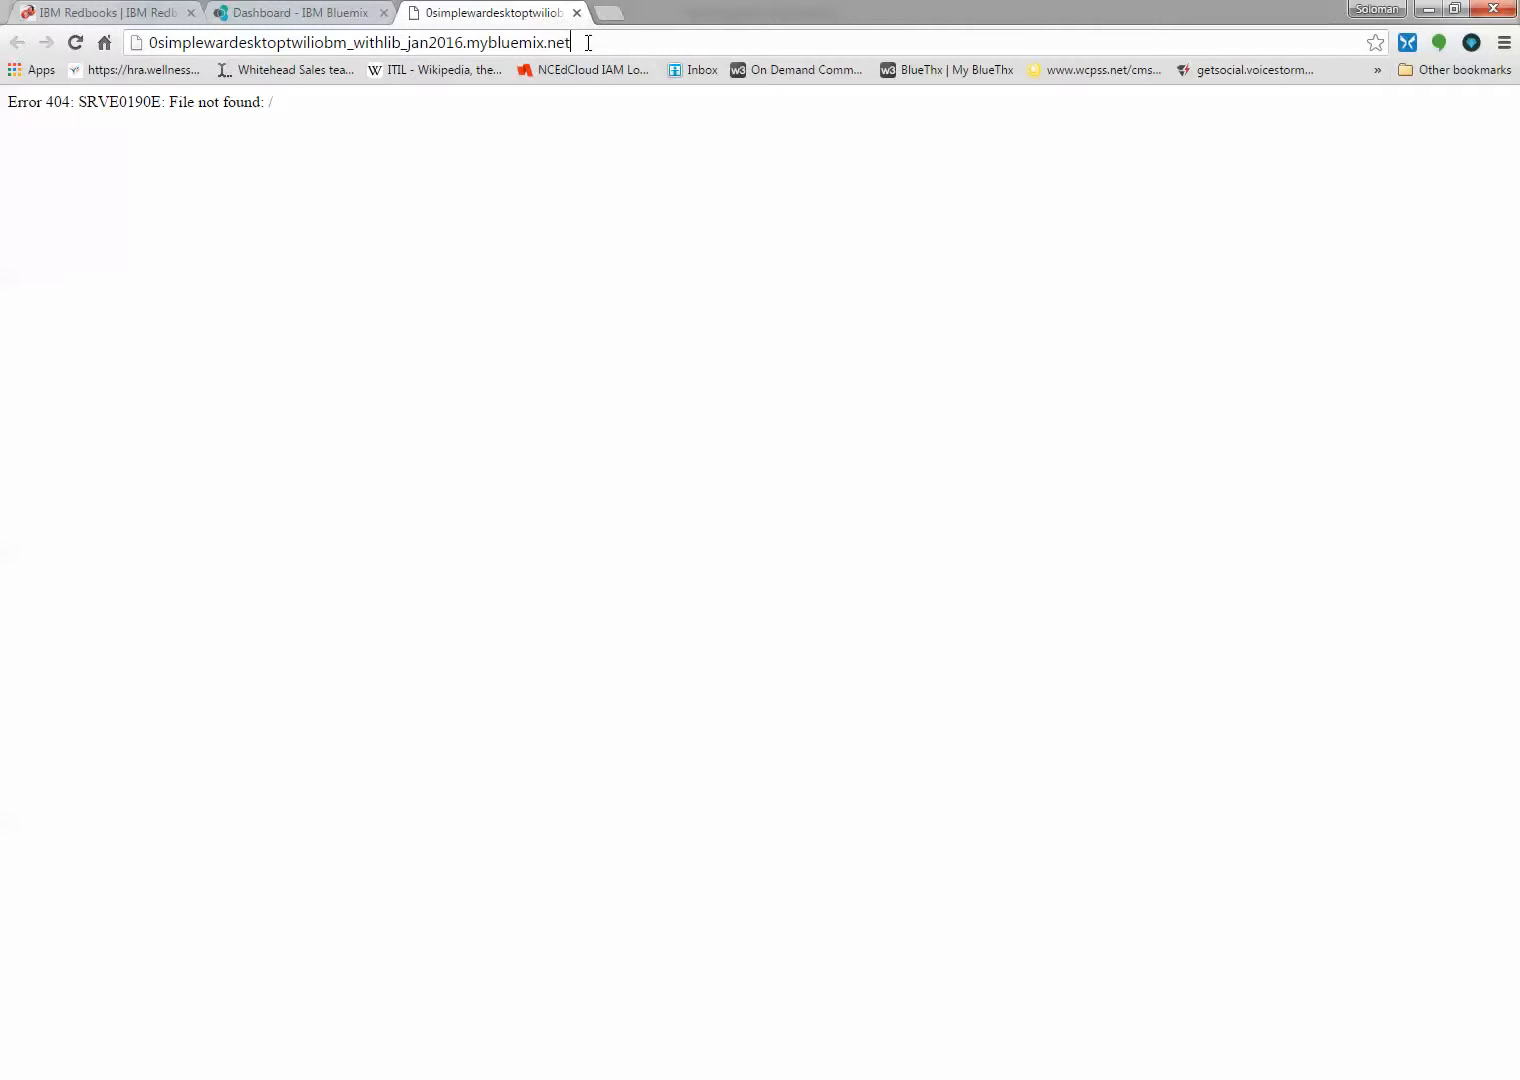
{"action": "type", "text": "/"}
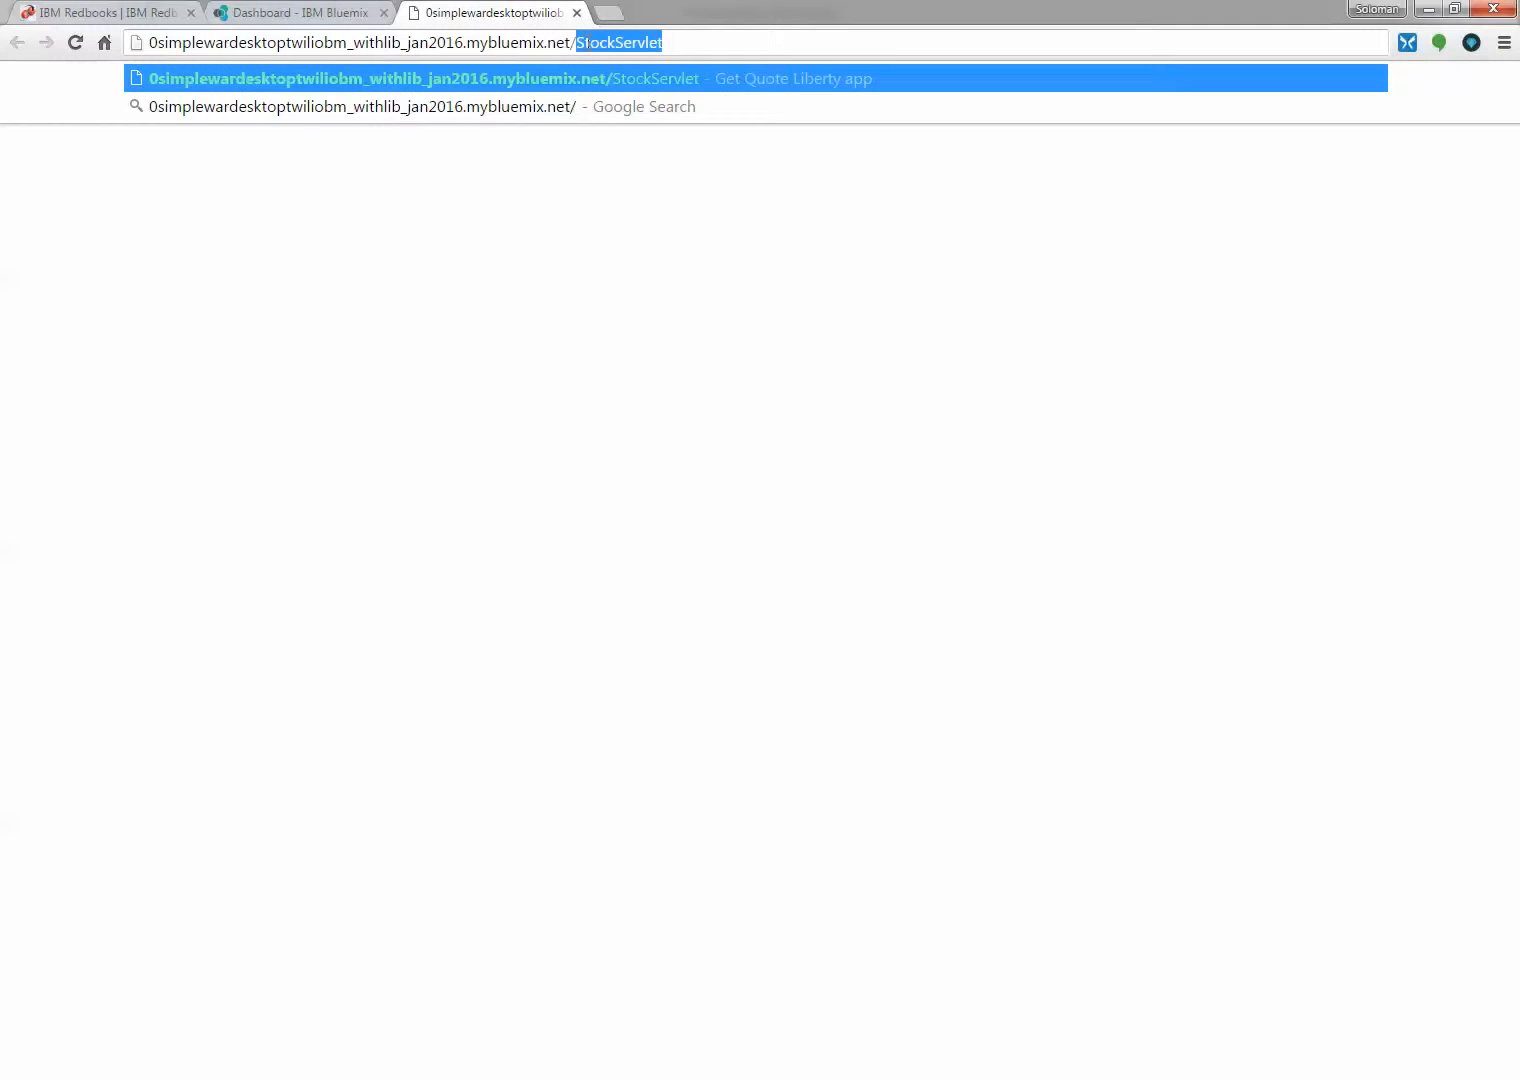
{"action": "key", "text": "Return"}
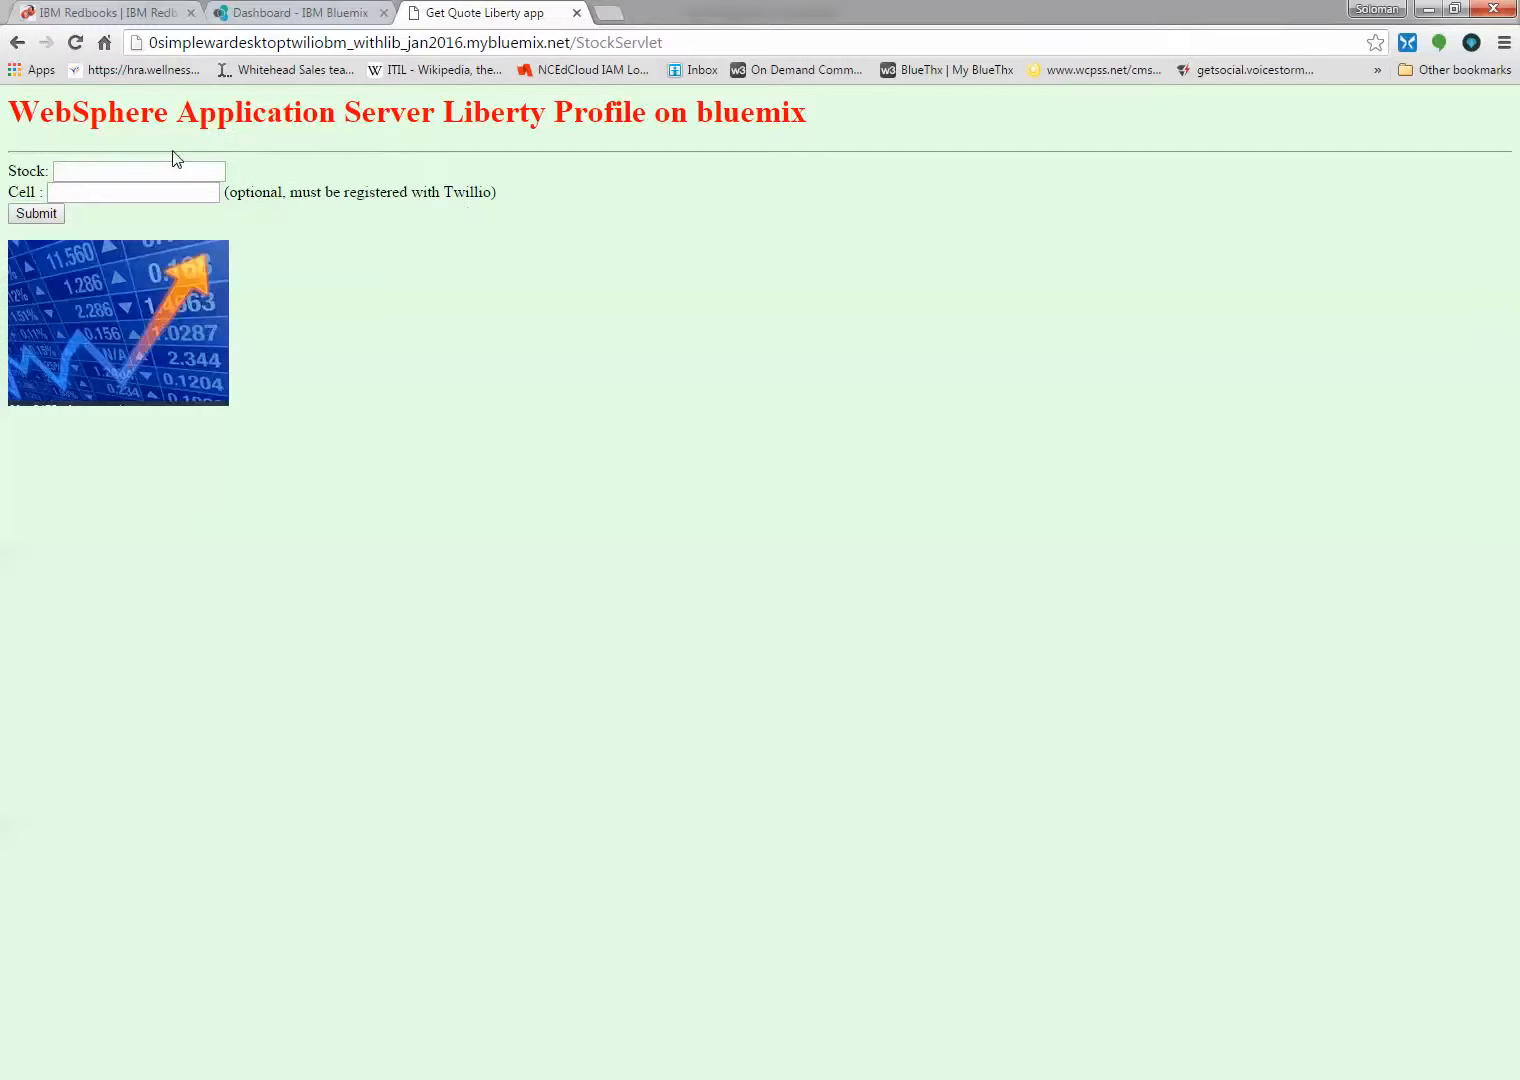
Request a quote for stock ibm in the Bluemix-hosted app, supplying the cell phone number for the text message
{"action": "left_click", "coordinate": [150, 177]}
{"action": "left_click", "coordinate": [136, 199]}
{"action": "left_click", "coordinate": [34, 216]}
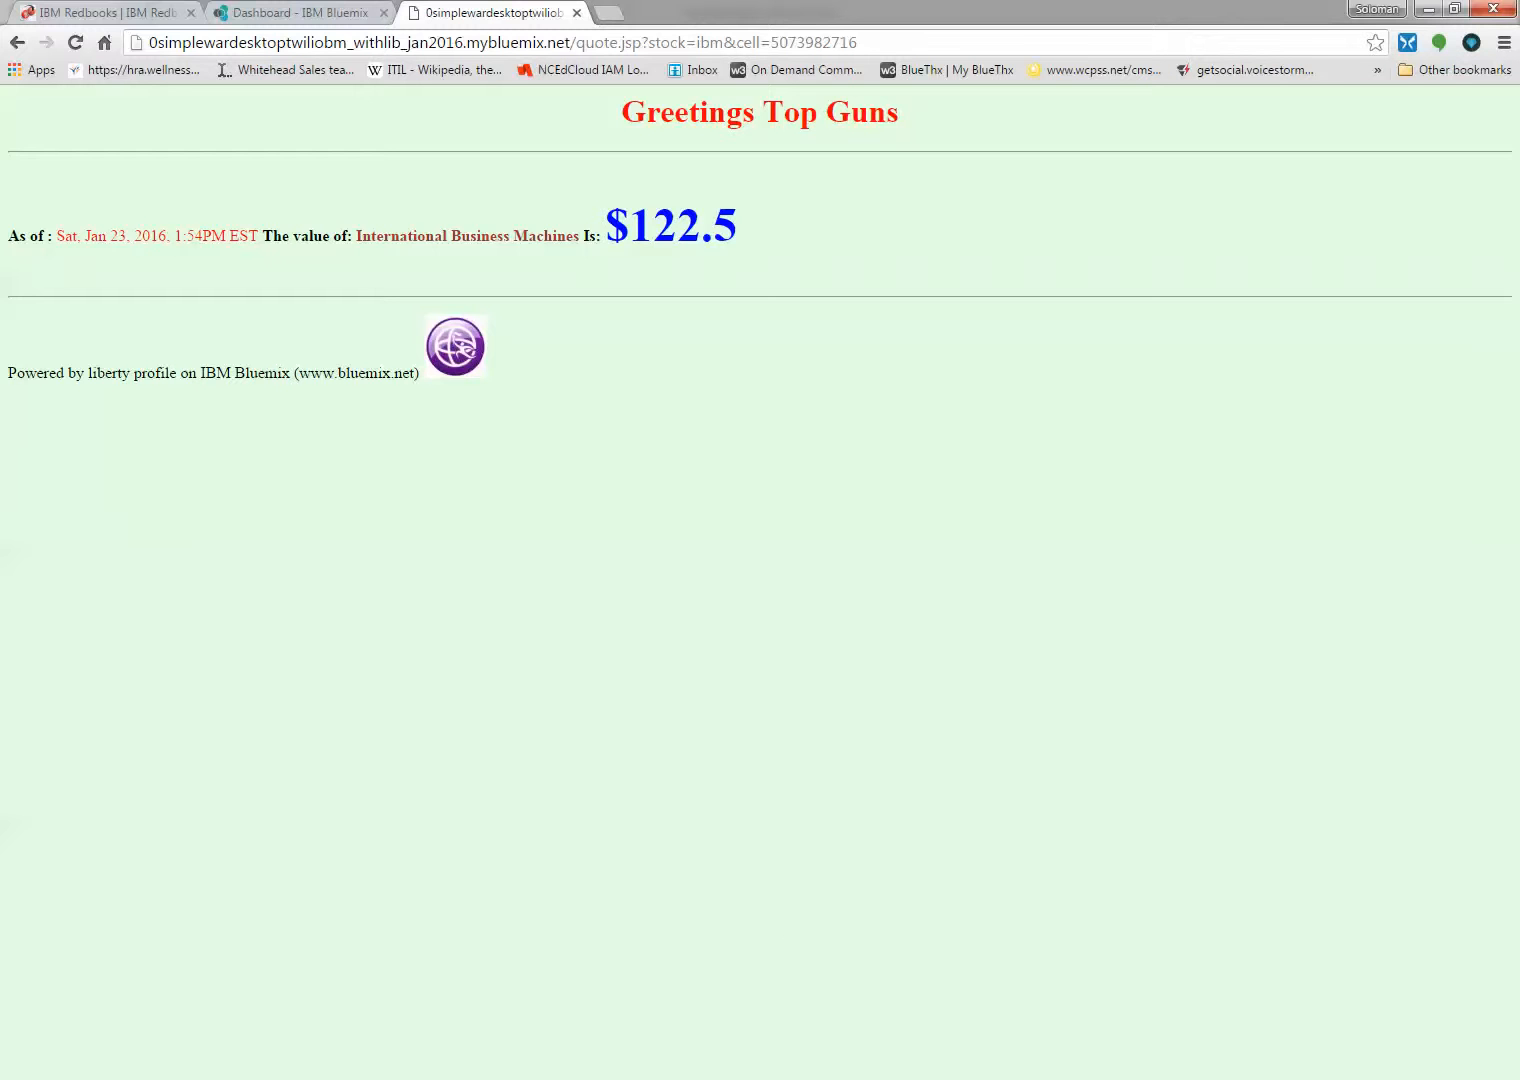
Return to the deployed application's overview in the Bluemix dashboard
{"action": "left_click", "coordinate": [327, 14]}
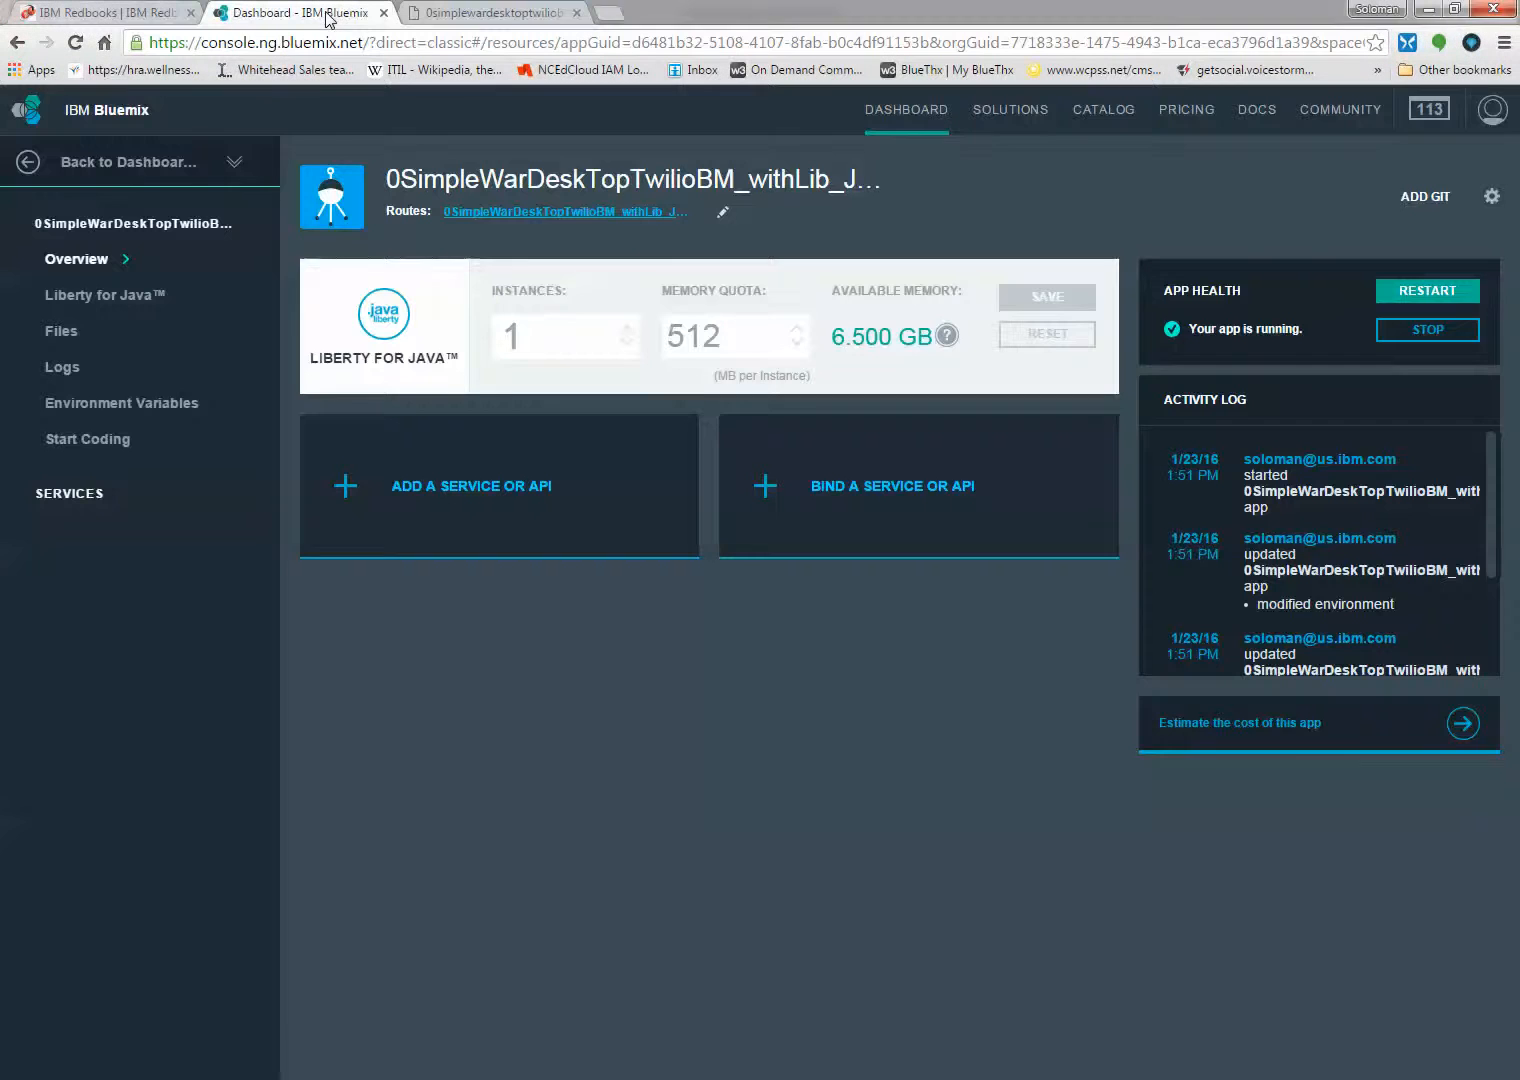